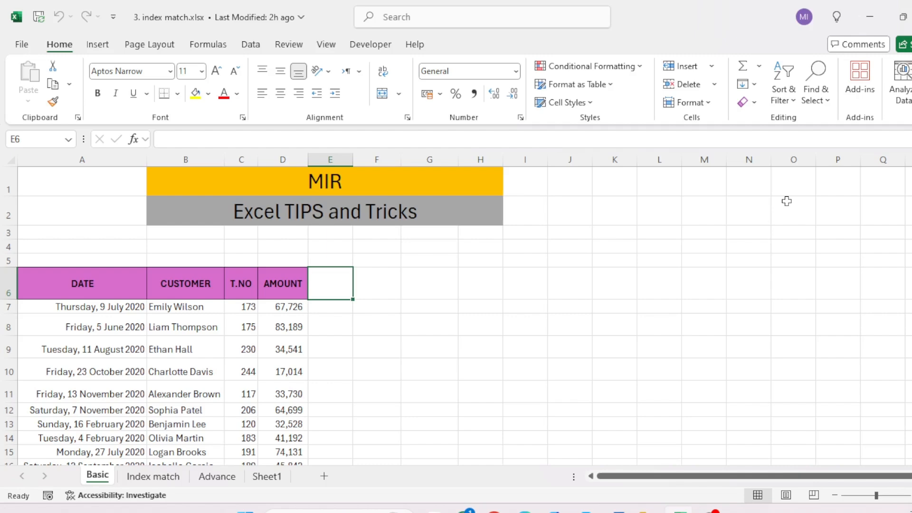
Step: Look over the data table with its date, customer, T.NO and amount columns down to its last row
key(Down)
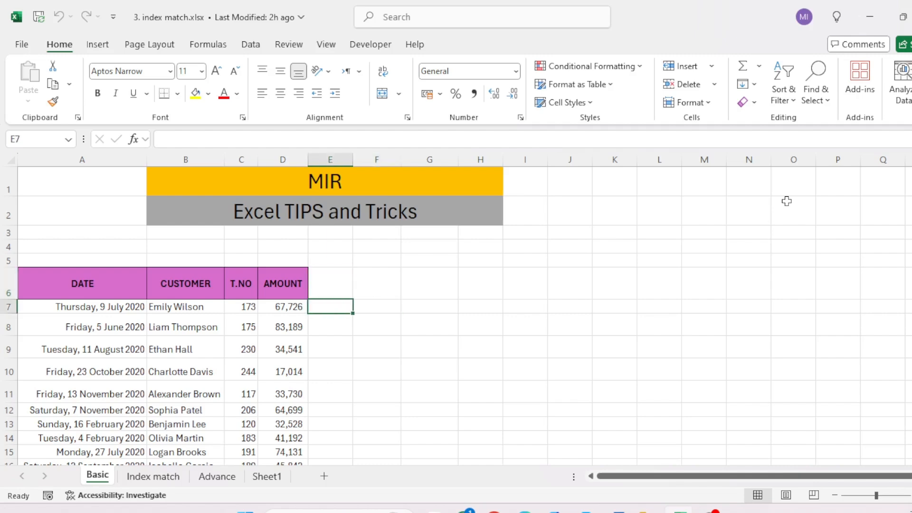
key(Home)
key(Down)
key(Down)
key(Down)
key(Down)
key(Down)
key(Down)
key(Down)
key(Down)
key(Down)
key(Down)
key(Down)
key(Down)
key(Down)
key(Down)
key(Down)
key(Down)
key(Up)
key(Up)
key(Up)
key(Up)
key(Up)
key(Up)
key(Up)
key(Up)
key(Up)
key(Up)
key(Up)
key(Up)
key(Up)
key(Up)
key(Up)
key(Up)
key(Up)
key(Up)
key(Up)
key(Up)
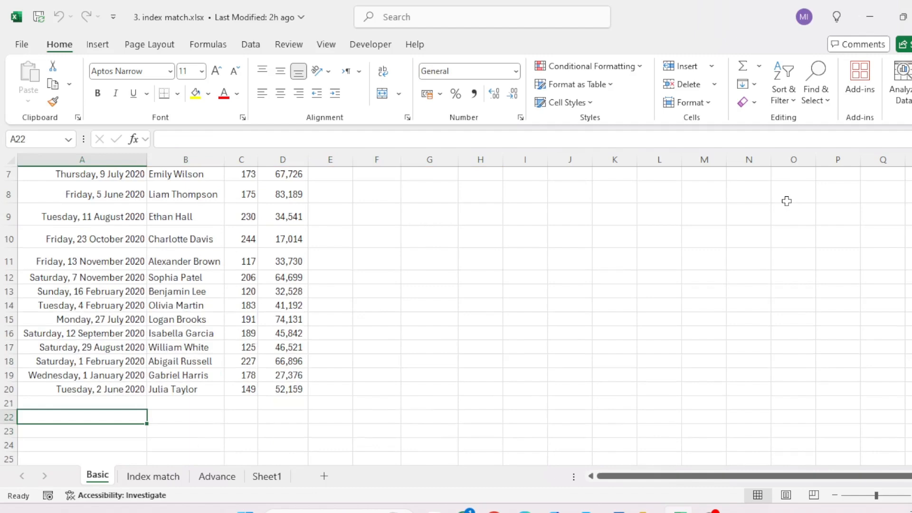
key(Right)
key(Right)
key(Right)
key(Right)
key(Down)
key(Down)
key(Down)
key(Down)
key(Down)
key(Down)
key(Down)
key(Down)
key(Left)
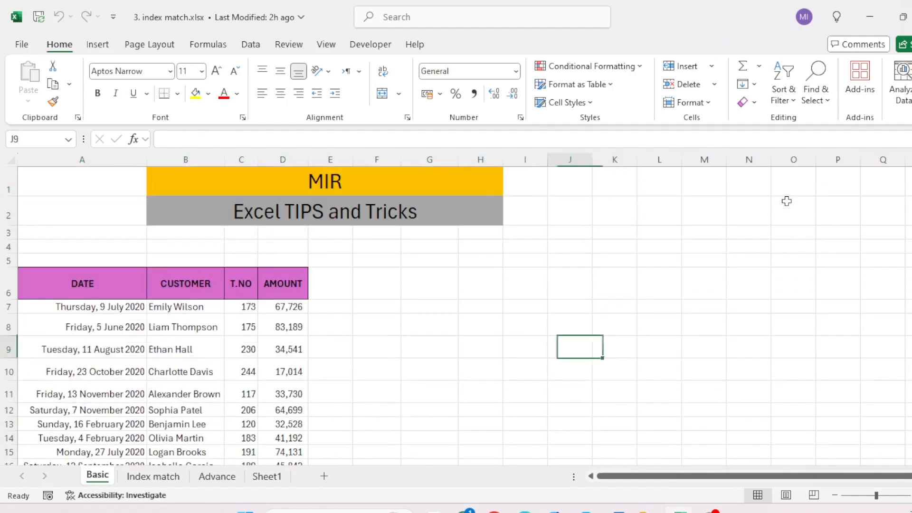
Step: Begin an INDEX formula in cell F8, beside the data table
key(Left)
key(Left)
key(Left)
key(Left)
key(Up)
text(=)
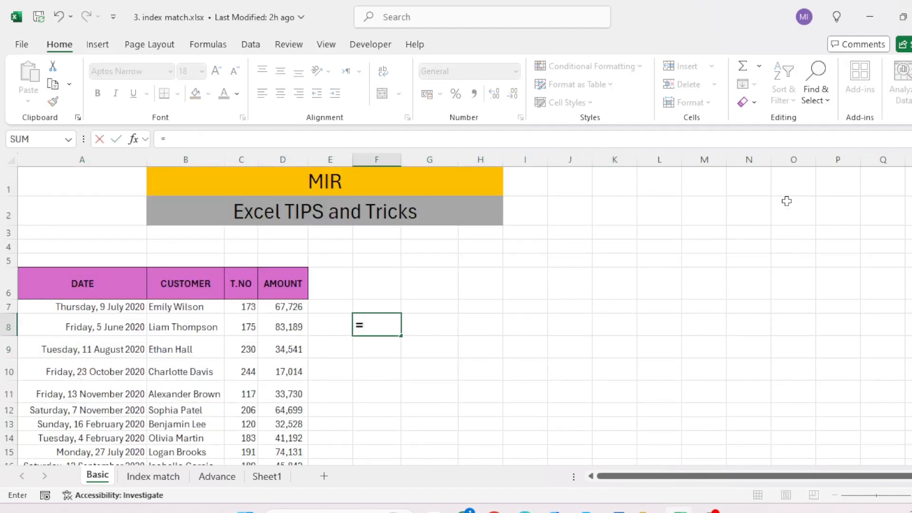
text(in)
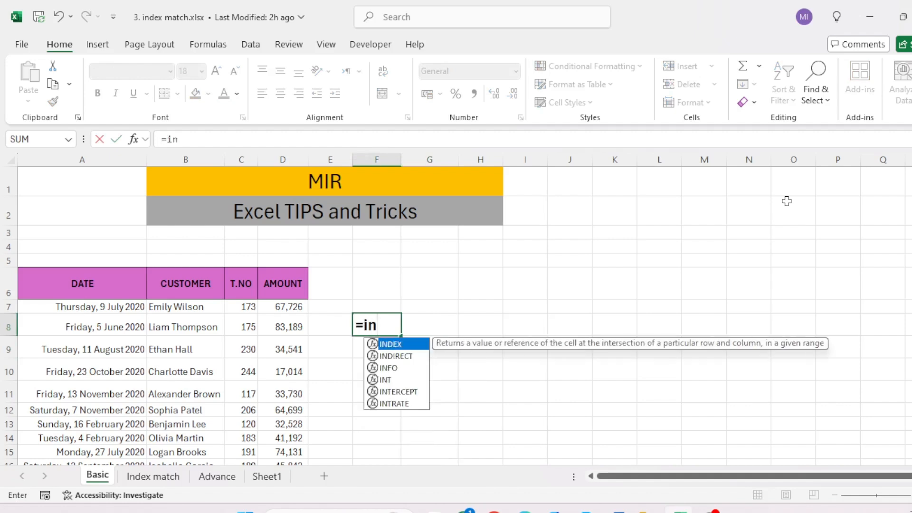
key(Tab)
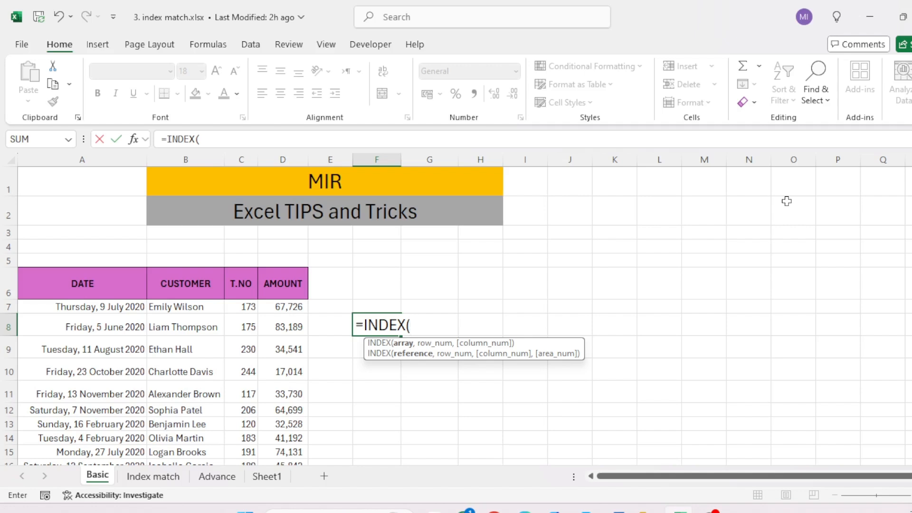
Step: Set the INDEX array to the table's data range A7:D20, without the header row
key(Left)
key(Left)
key(Left)
key(Left)
key(Left)
key(Up)
key(shift+Right)
key(shift+Right)
key(shift+Right)
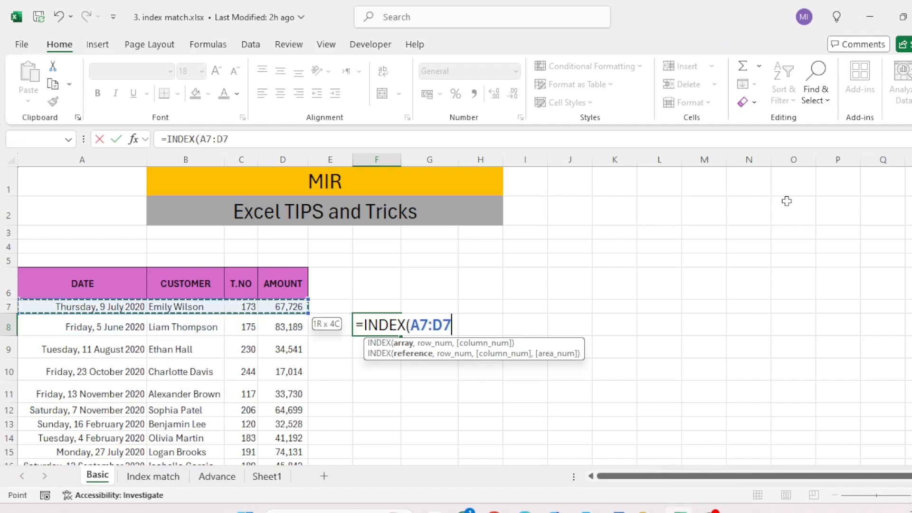
key(ctrl+shift+Down)
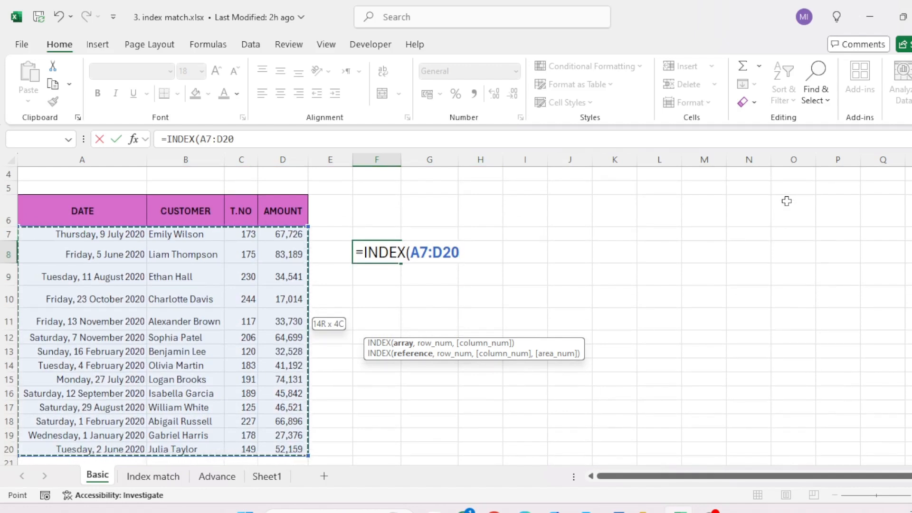
text(,)
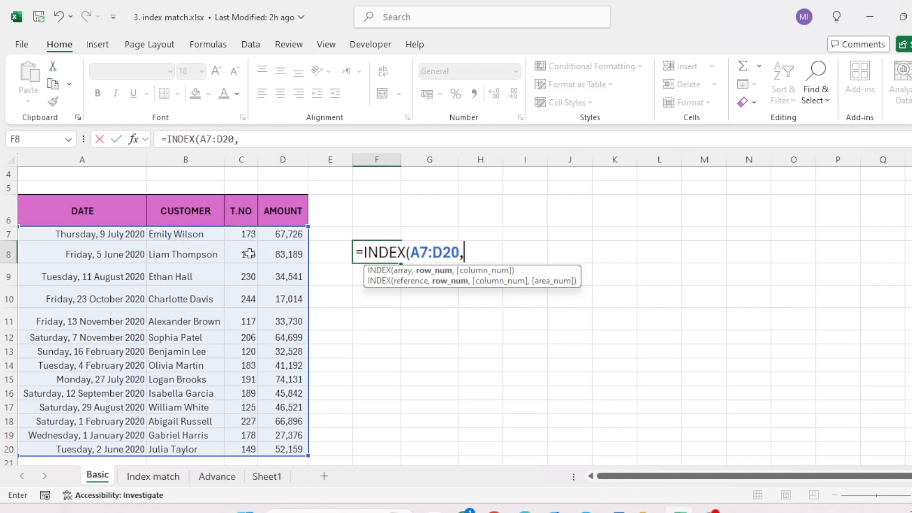
Step: Complete the INDEX formula in F8 with row number 4 and column number 3
text(4)
text(,3)
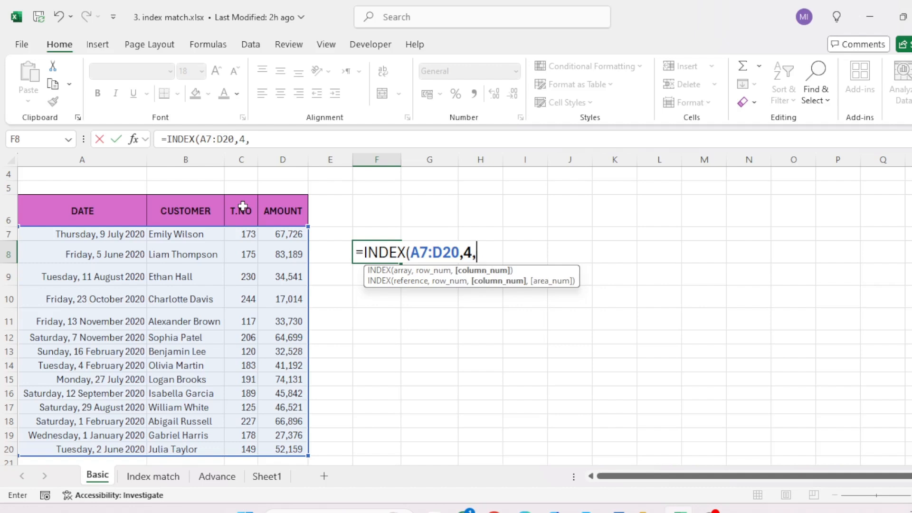
text())
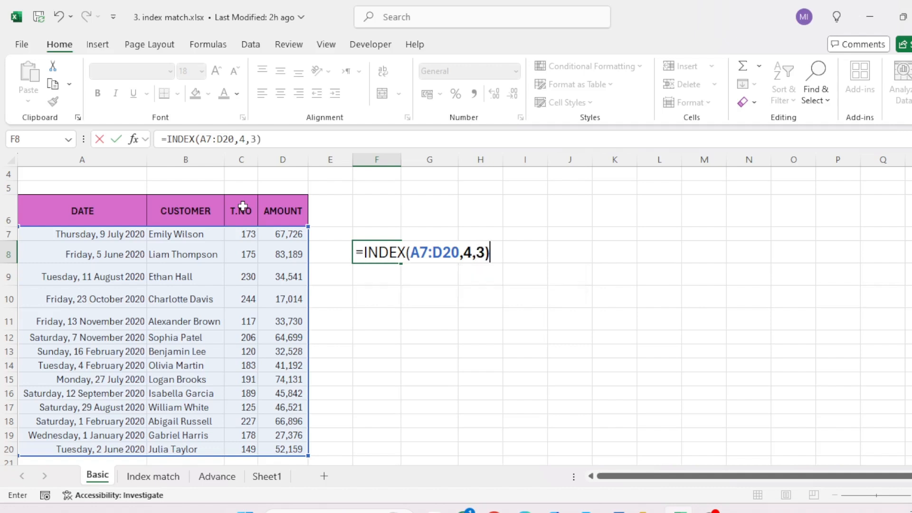
key(Return)
key(Up)
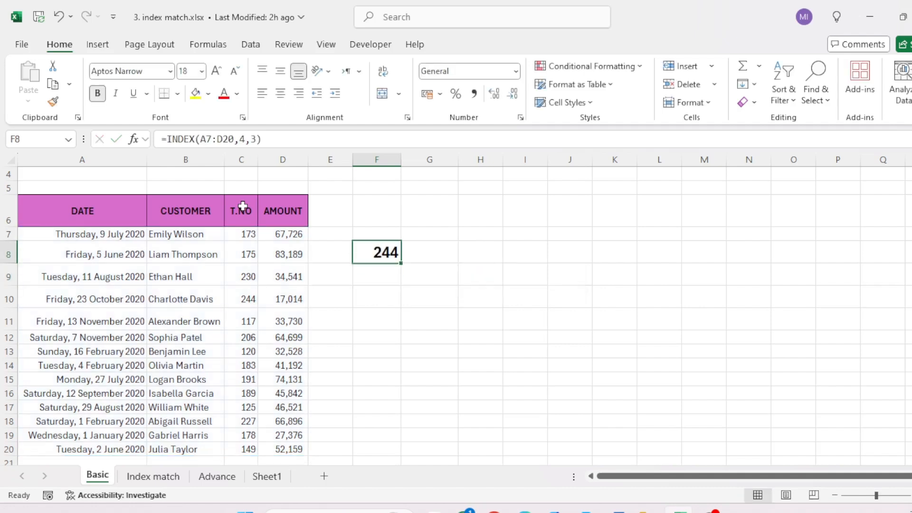
Step: Compare the INDEX result in F8 with the T.NO cell C10 in the table
click(241, 297)
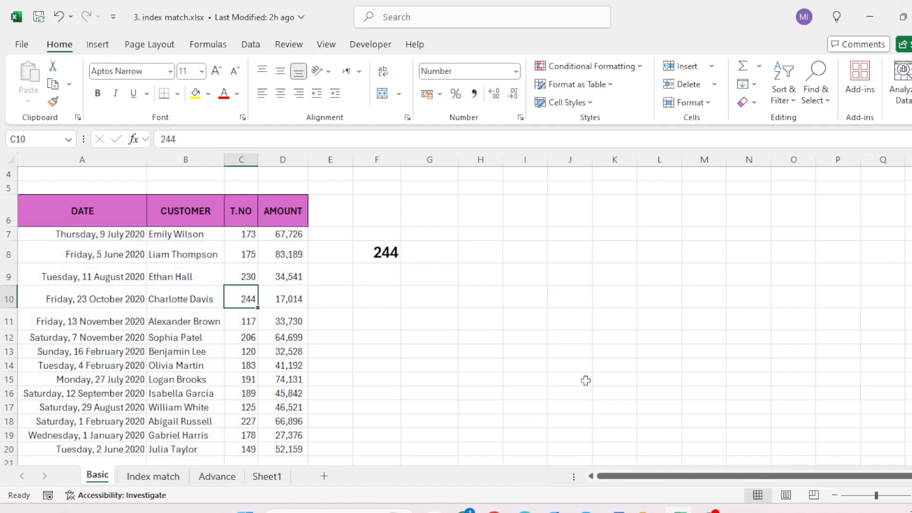
key(Up)
key(Up)
key(Up)
key(Right)
key(Right)
key(Right)
key(Down)
key(Right)
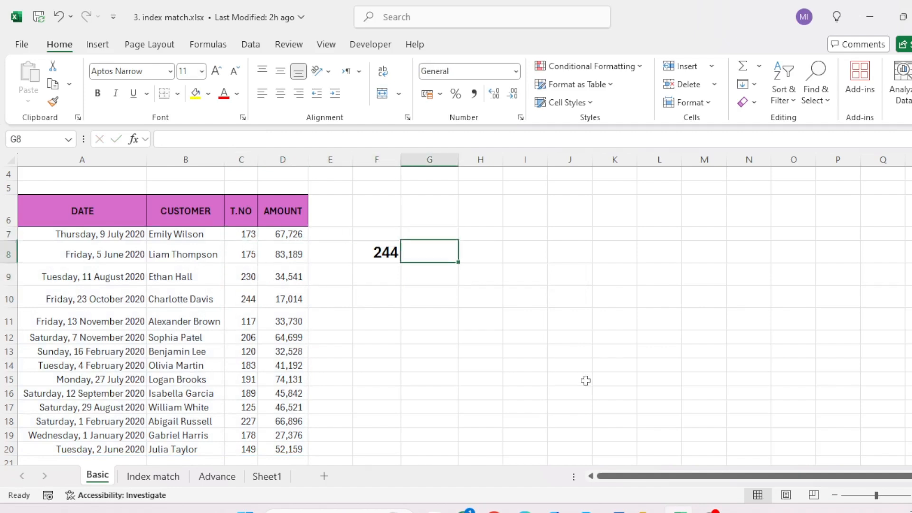
key(Left)
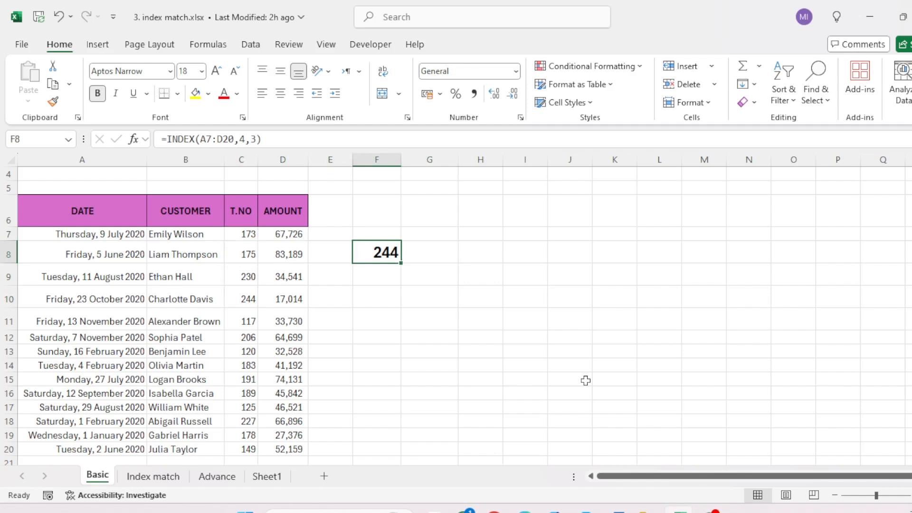
Step: Trace the table's columns from A to C and its rows down to the fourth to check the INDEX position
key(Left)
key(Left)
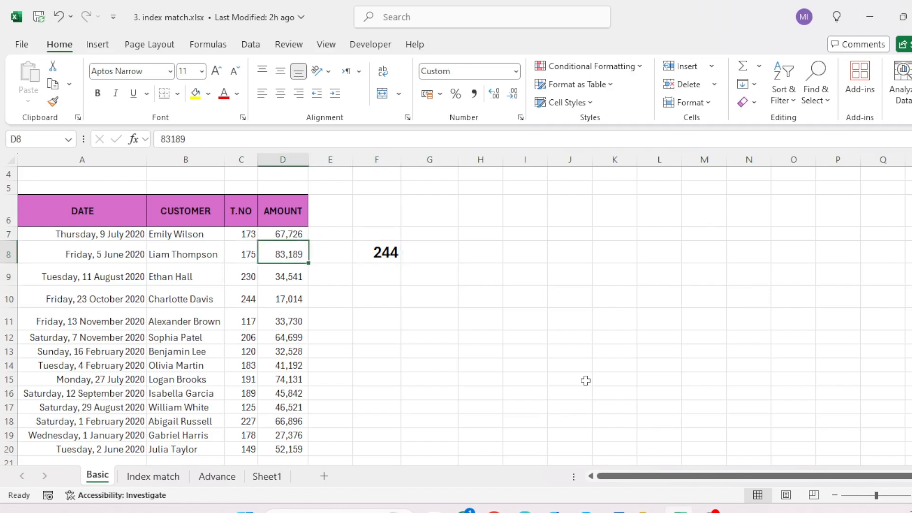
key(Left)
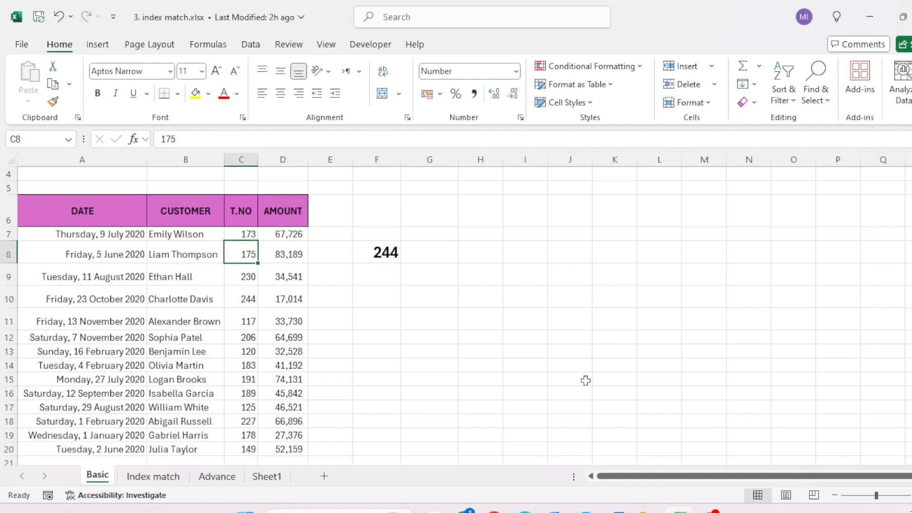
key(Left)
key(Left)
key(Up)
key(Right)
key(Left)
key(Right)
key(Right)
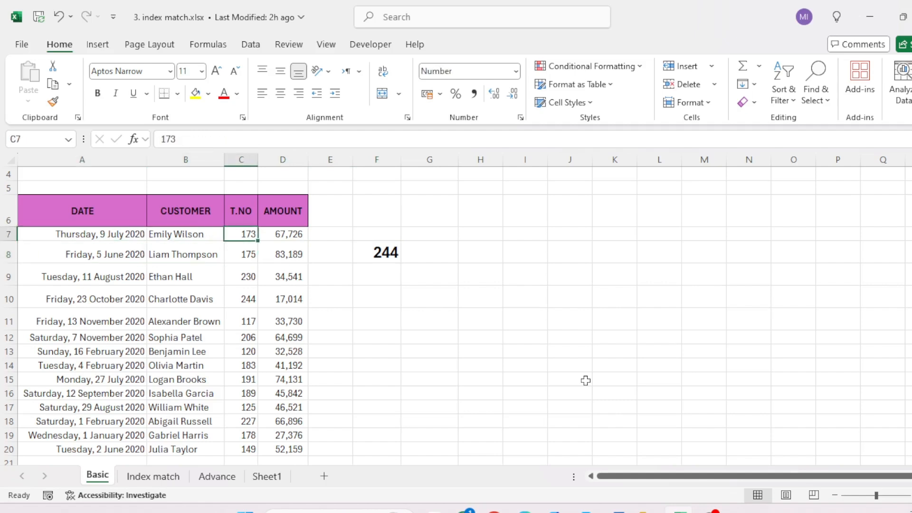
key(Down)
key(Down)
key(Down)
key(Down)
key(Up)
key(Up)
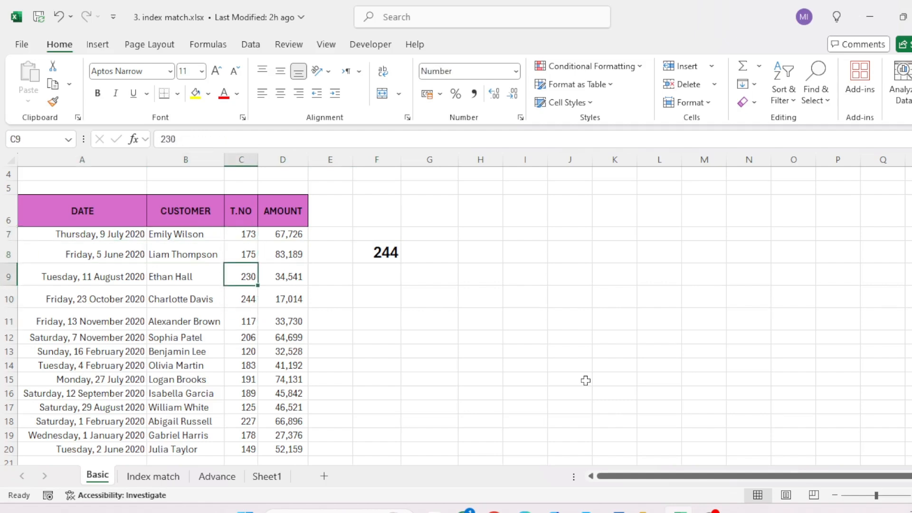
key(Up)
key(Down)
key(Down)
key(Right)
key(Right)
key(Right)
key(Up)
key(Up)
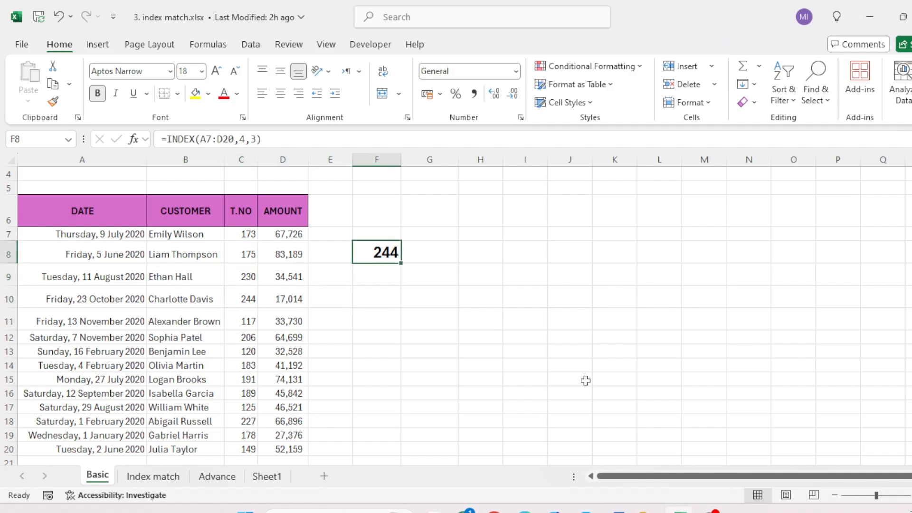
Step: Examine the row and column number arguments of the INDEX formula in F8, leaving the formula as it is
key(F2)
key(Left)
key(Left)
key(Left)
key(Left)
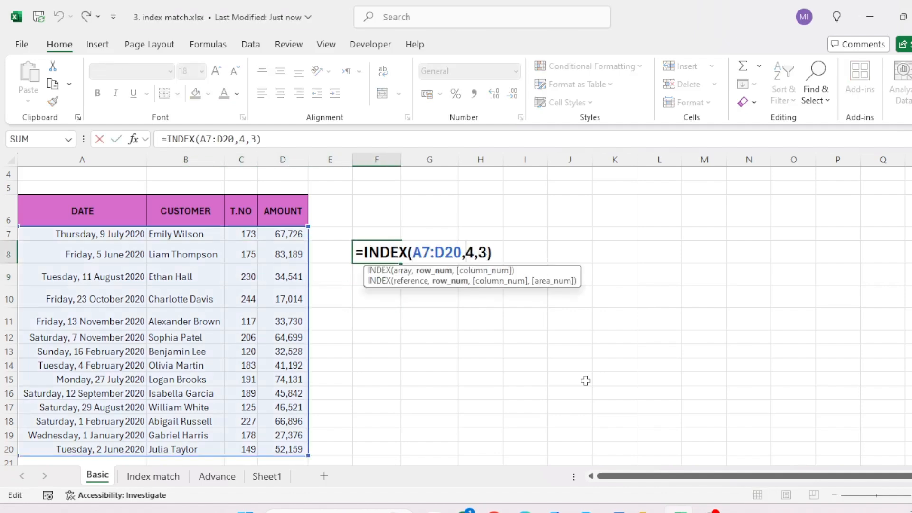
key(shift+Right)
key(Right)
key(Right)
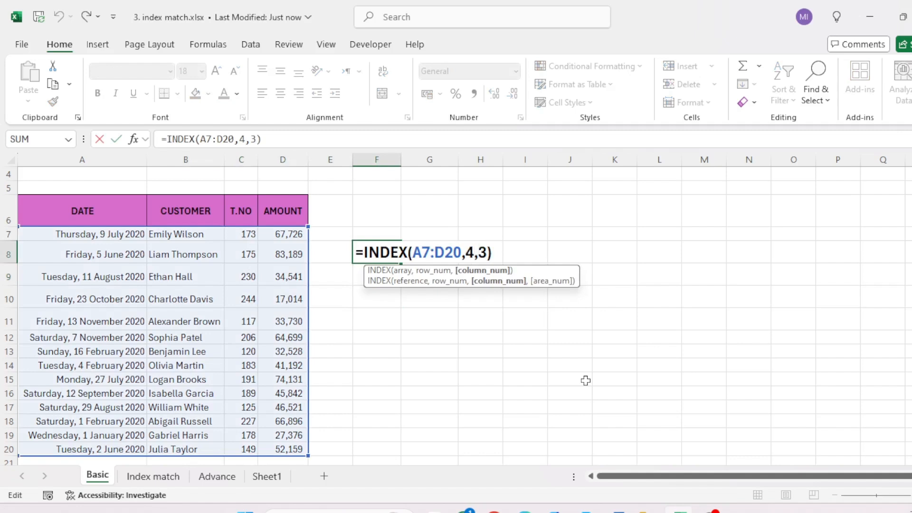
key(shift+Right)
key(Escape)
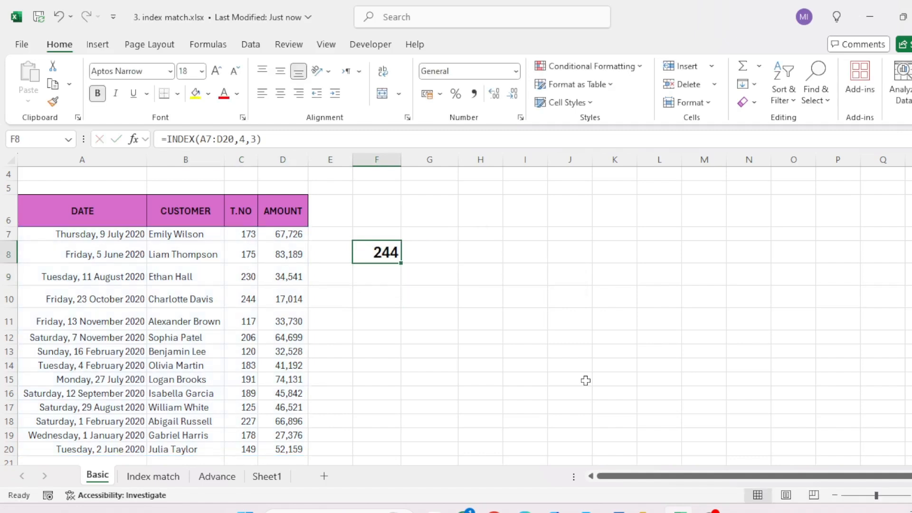
Step: Start a MATCH formula in cell F10 with C10 as the lookup value
key(Down)
key(Down)
text(=m)
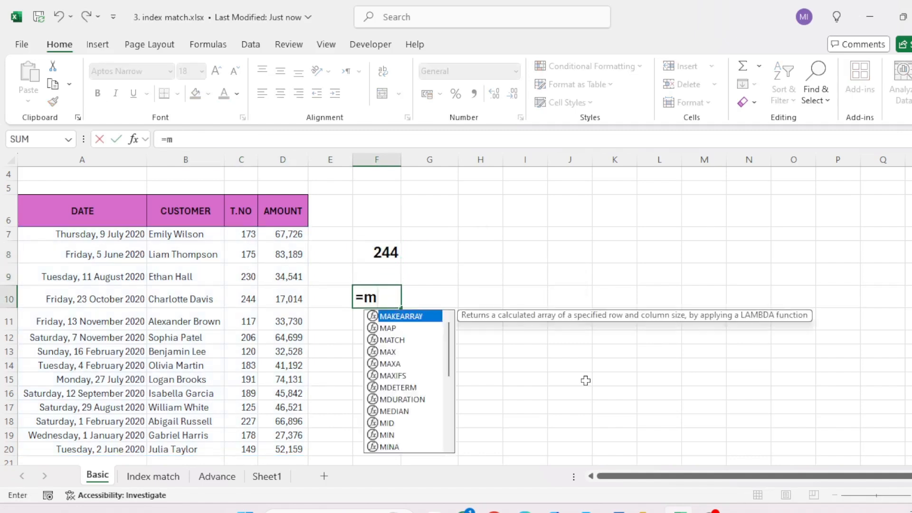
text(at)
key(Tab)
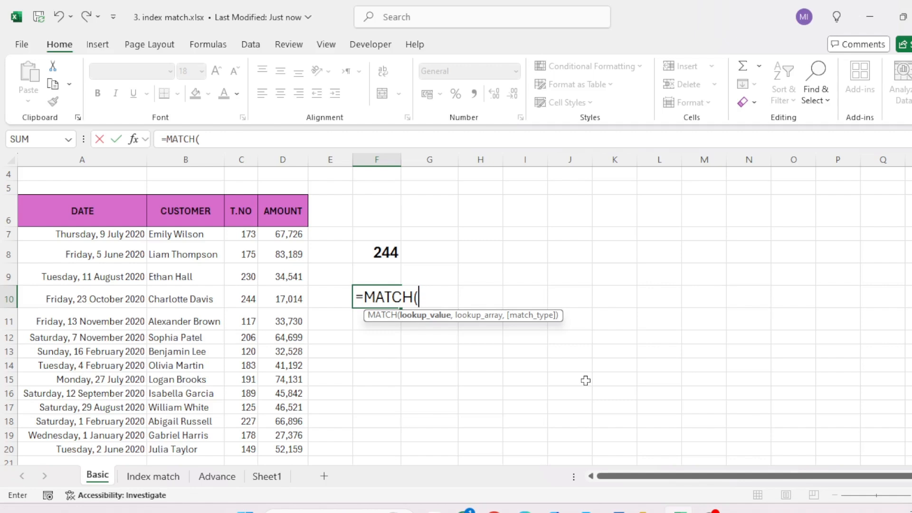
key(Left)
key(Left)
key(Left)
key(Right)
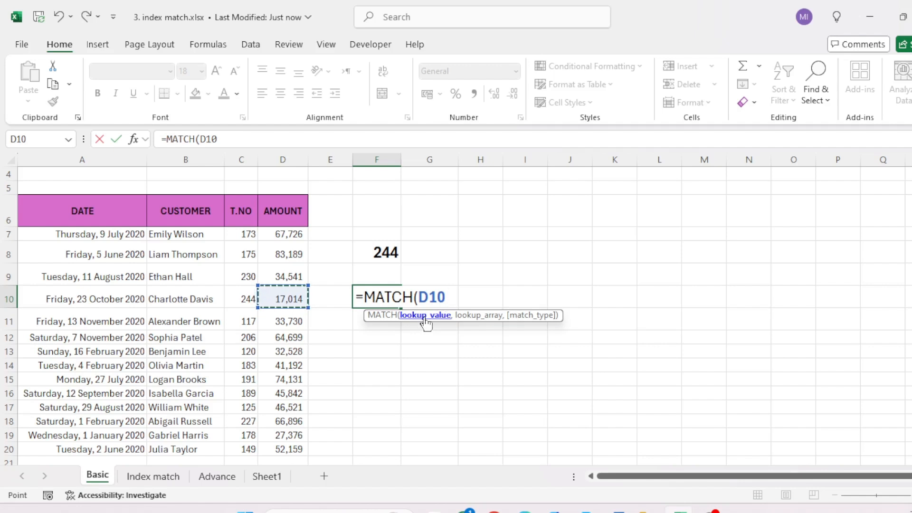
key(Left)
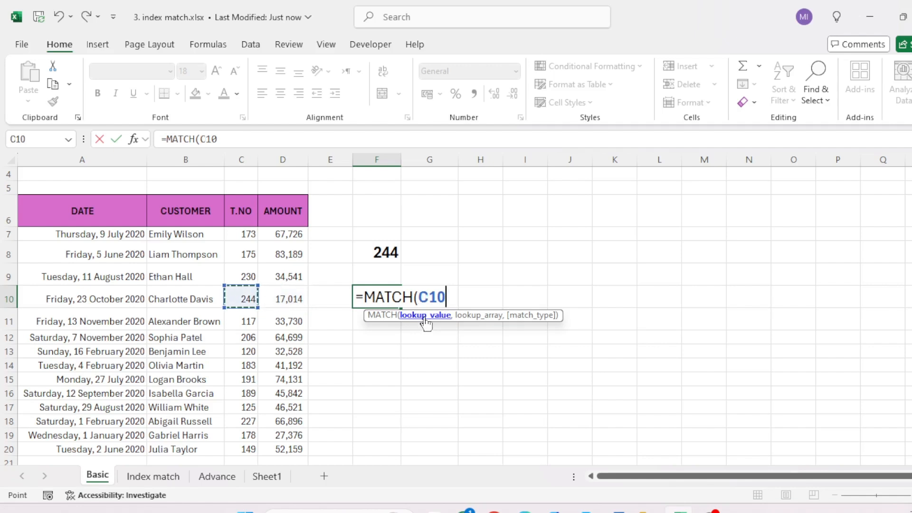
text(,)
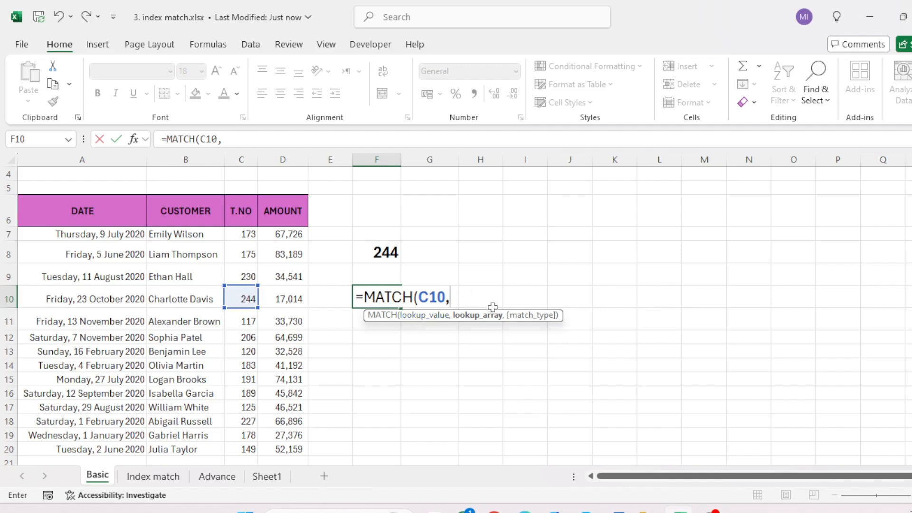
Step: Complete the MATCH formula with lookup array C7:C20 and match type 0 for an exact match
click(247, 235)
key(ctrl+shift+Down)
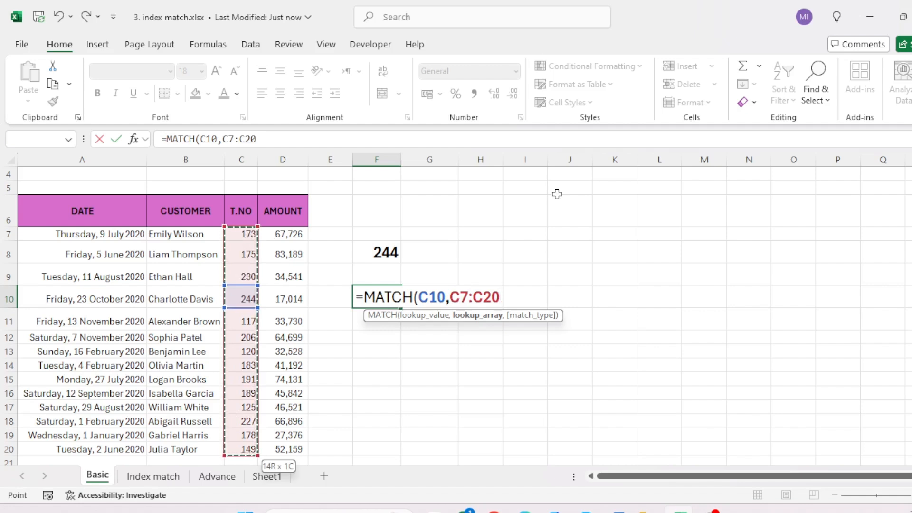
text(,)
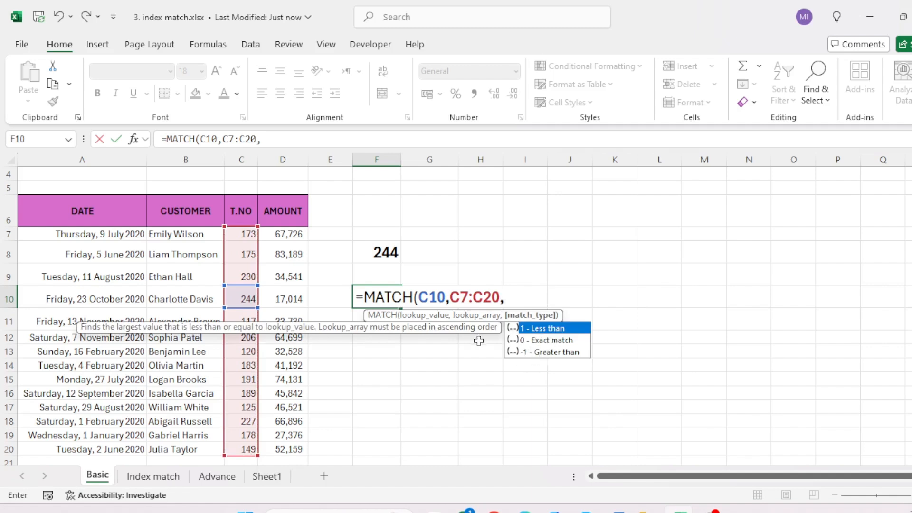
text(0))
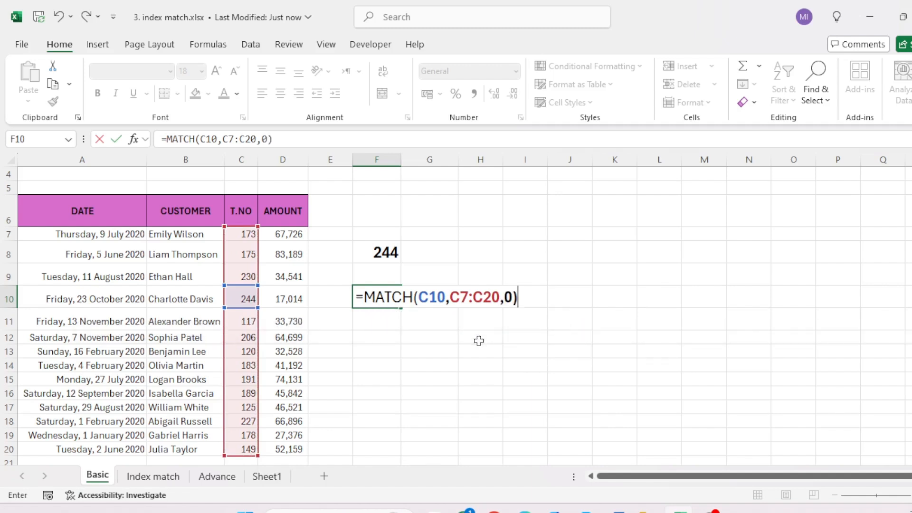
key(Return)
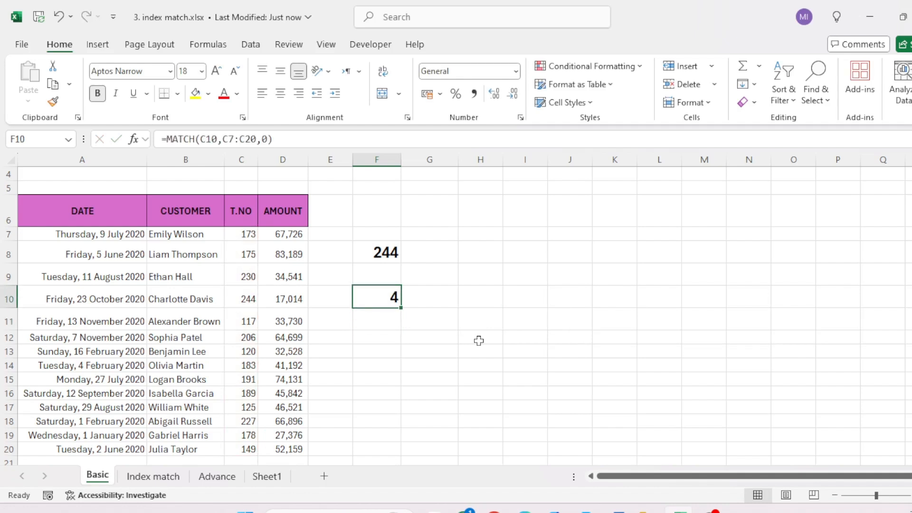
Step: Review the T.NO lookup column from C7 downward and compare it with the MATCH result in F10
key(Left)
key(Left)
key(Left)
key(Up)
key(Up)
key(Up)
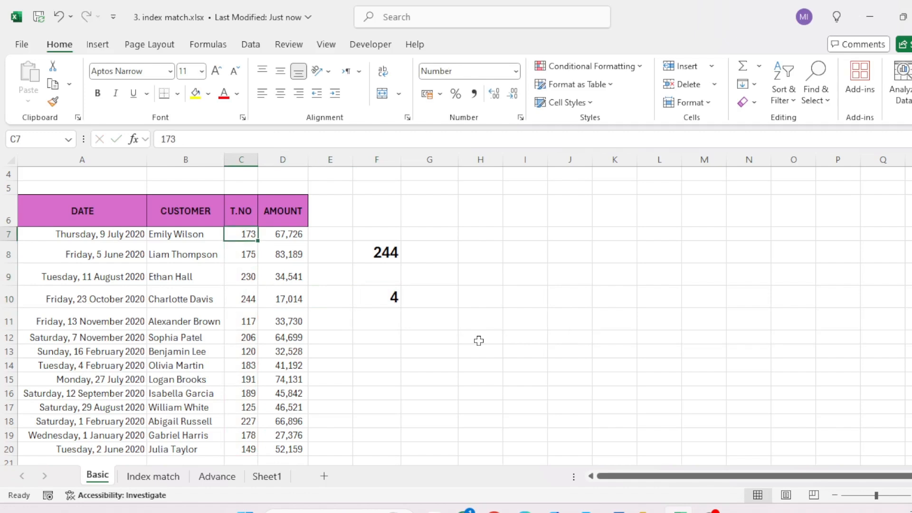
key(shift+Right)
key(ctrl+shift+Down)
key(Right)
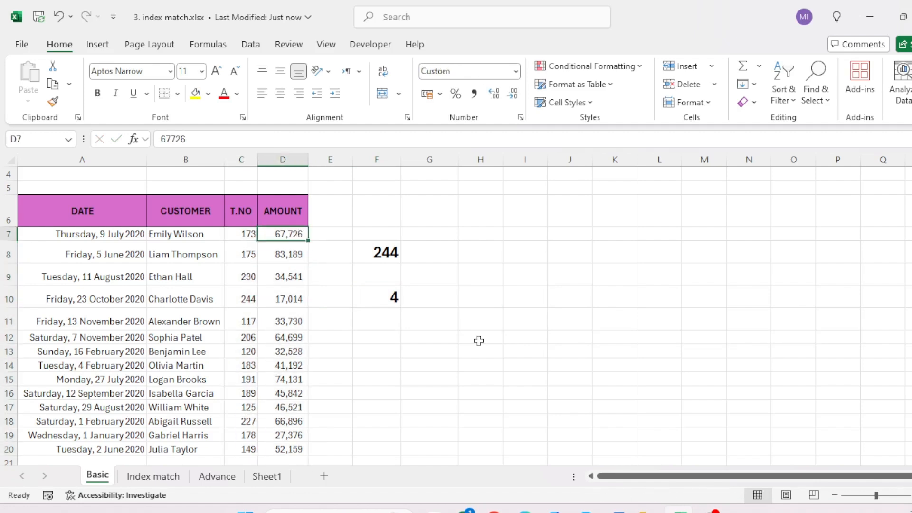
key(Right)
key(Right)
key(Right)
key(Down)
key(Down)
key(Down)
key(Down)
key(Left)
key(Up)
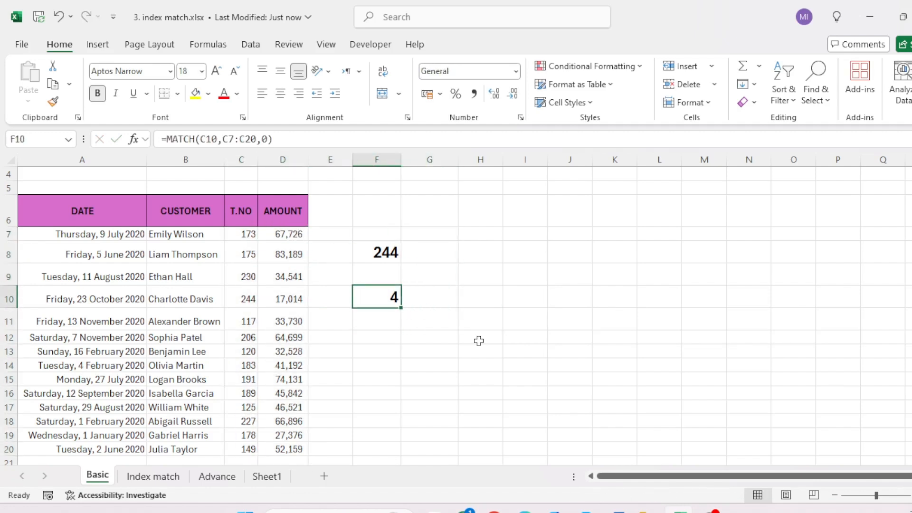
Step: Examine the T.NO range C7:C20 together with the MATCH formula in F10 and the INDEX formula in F8
key(Left)
key(Left)
key(Left)
key(Up)
key(Up)
key(Up)
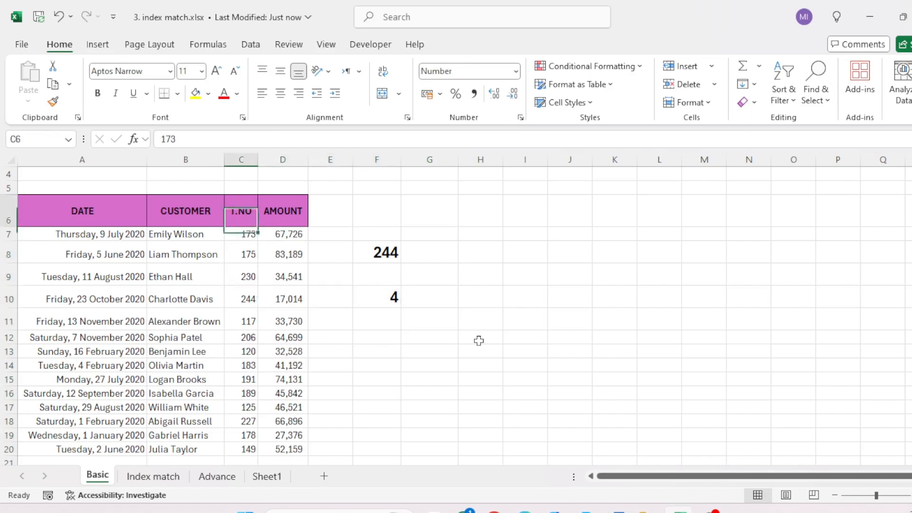
key(ctrl+shift+Down)
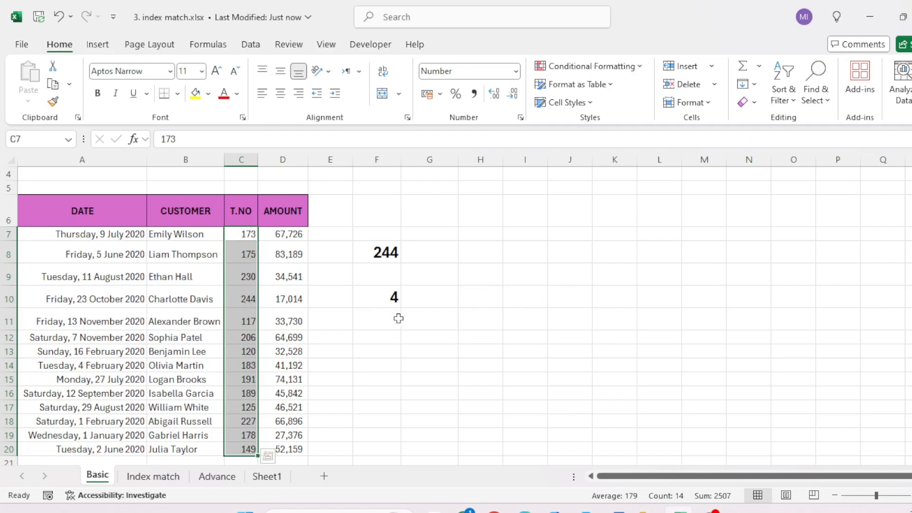
click(389, 297)
key(Up)
key(Up)
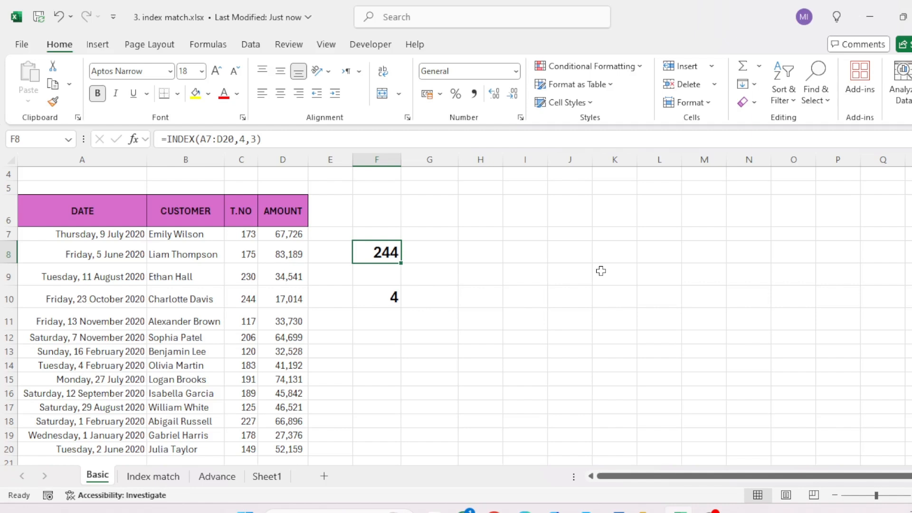
key(Down)
key(Down)
key(Up)
key(Up)
Step: Label the two formula results by entering Index in E8 and Match in E10
key(Left)
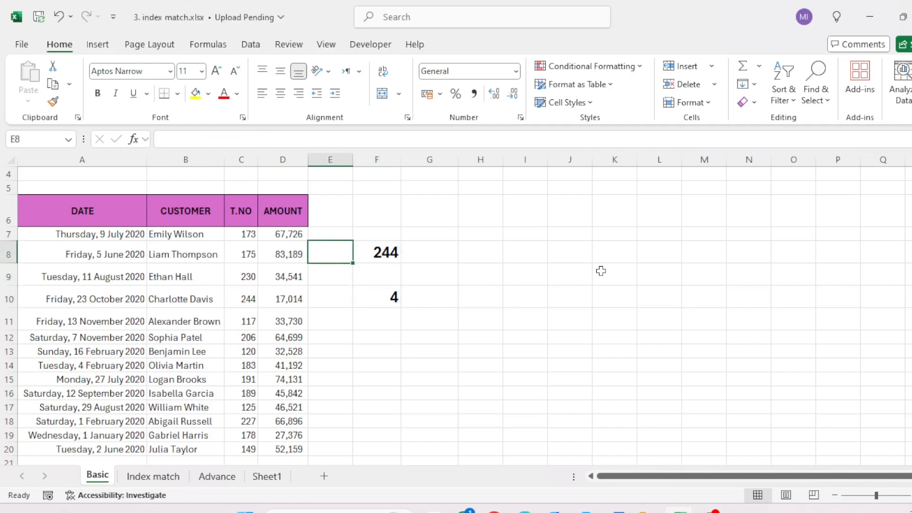
text(Index)
key(Down)
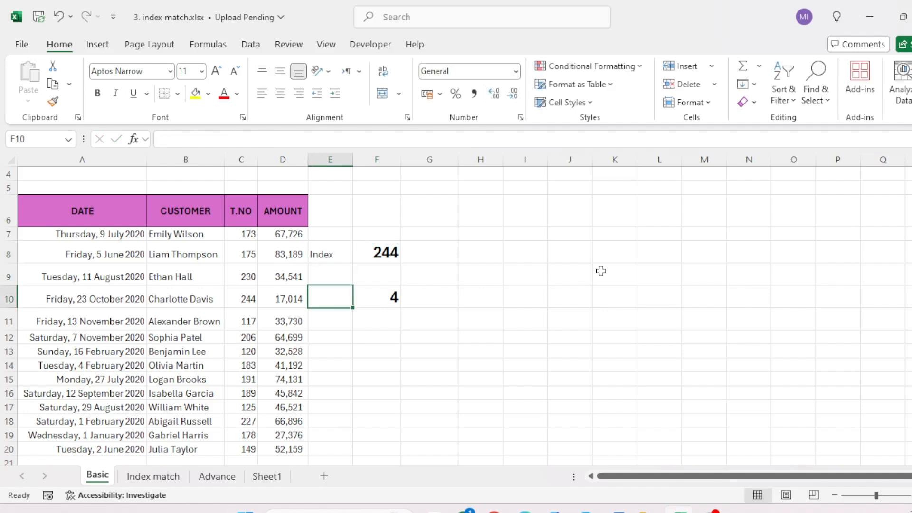
text(Match)
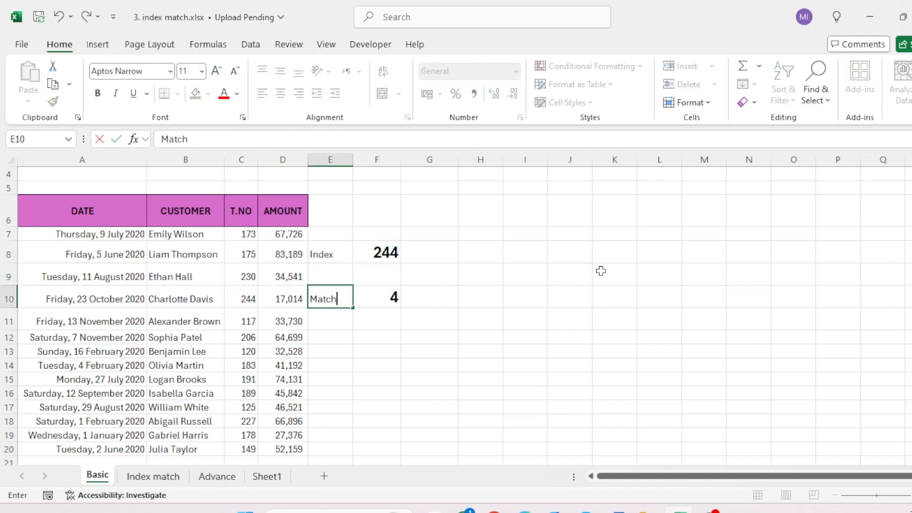
key(Return)
key(Up)
key(Right)
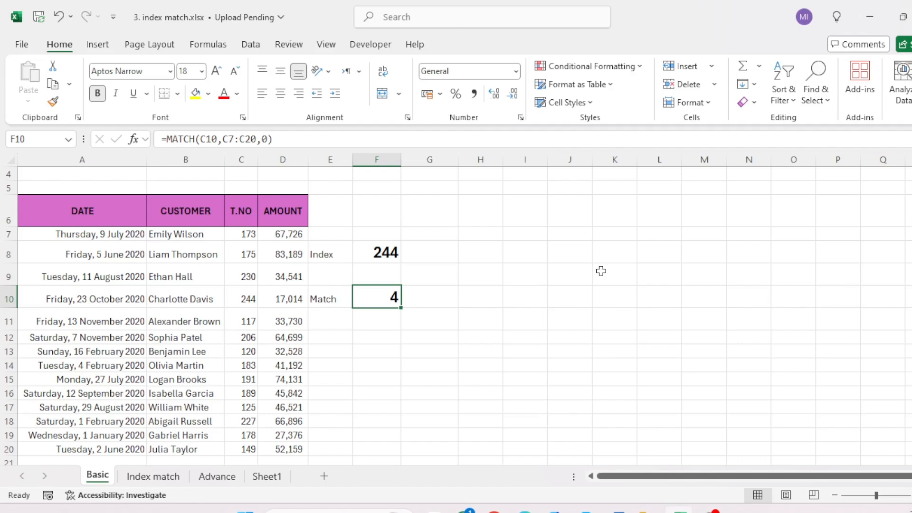
Step: Clear the MATCH+INDEX result row A9:D9 on the Index match sheet
key(ctrl+Page_Down)
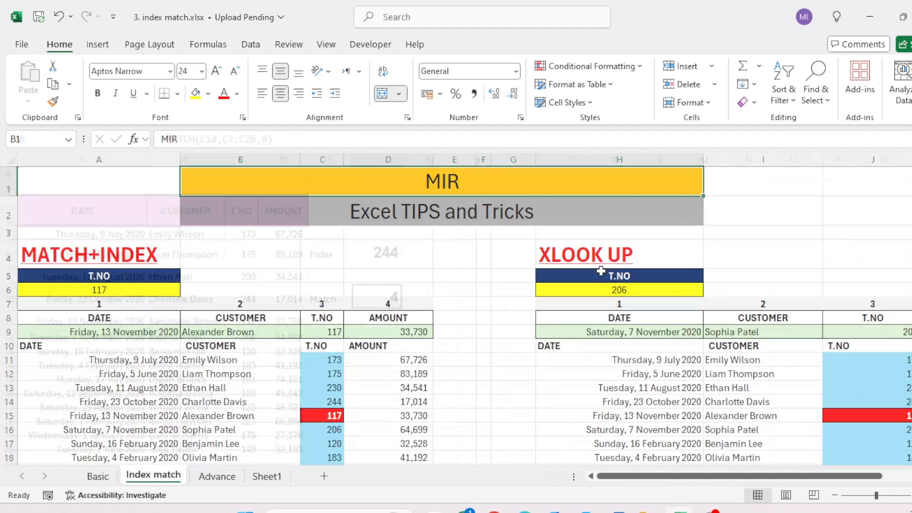
key(Down)
key(Down)
key(Down)
key(Down)
key(Down)
key(Down)
key(Down)
key(Down)
key(Left)
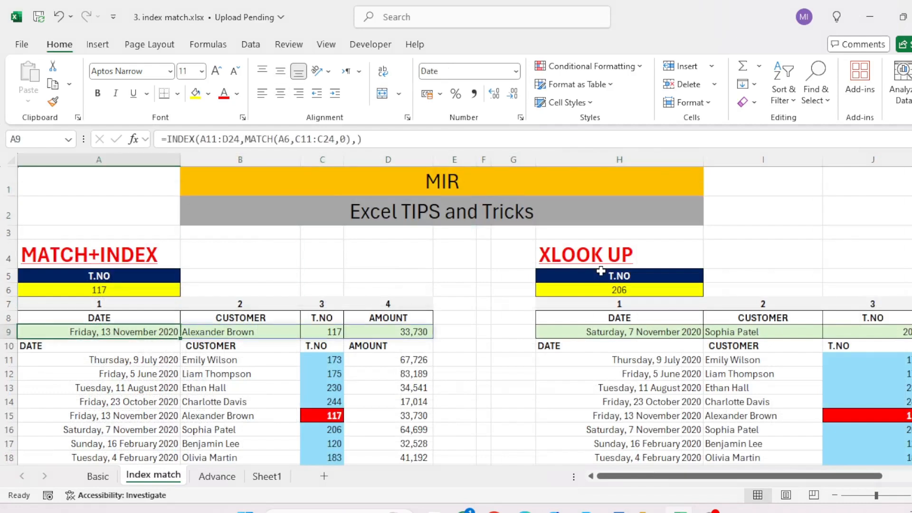
key(ctrl+shift+Right)
key(Delete)
Step: Return to the Basic sheet and clear the Match label and its formula in E10:F10
key(ctrl+Page_Up)
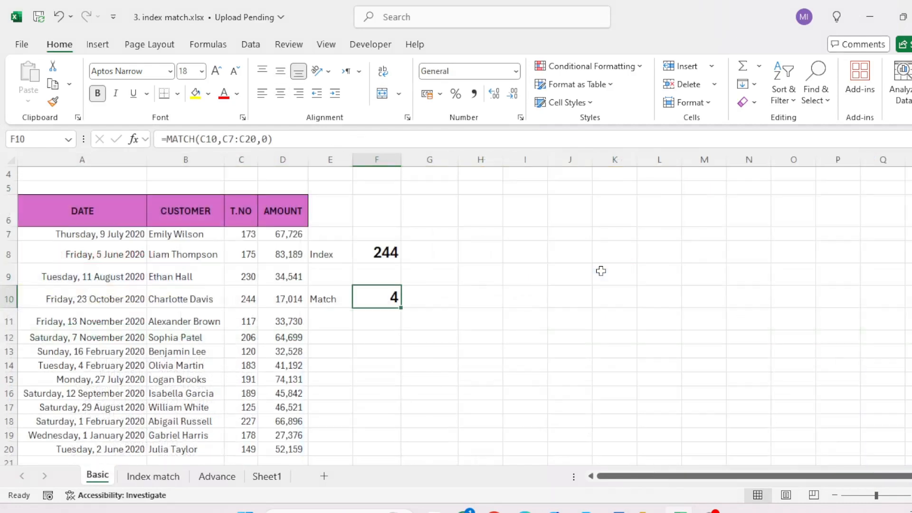
key(Up)
key(Down)
key(Down)
key(Left)
key(Up)
key(shift+Right)
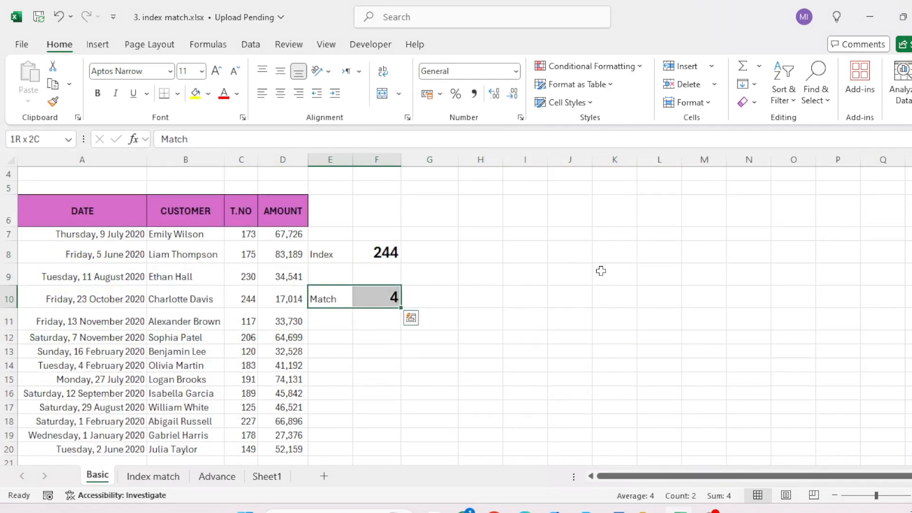
key(Delete)
Step: Remove the column number from the INDEX formula in F8, making it =INDEX(A7:D20,4,) to return the whole row
key(Up)
key(Up)
key(Right)
key(F2)
key(Left)
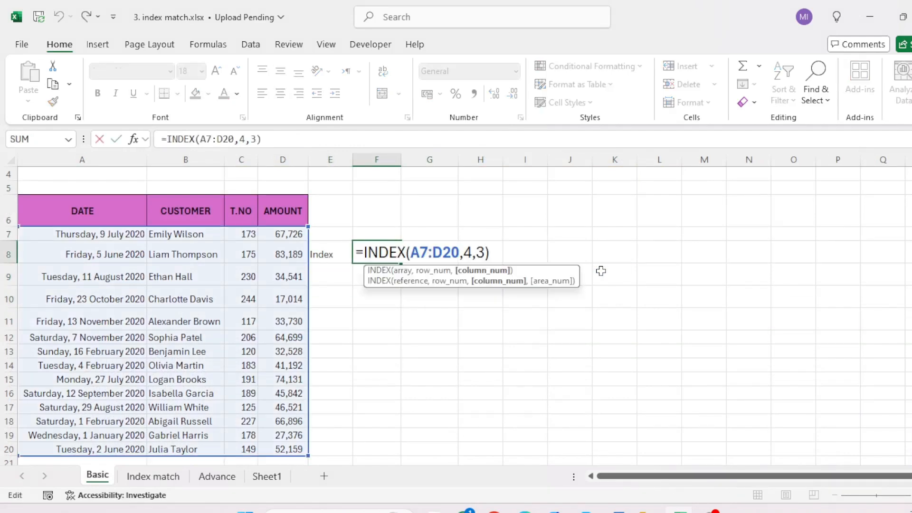
key(Left)
key(shift+Right)
key(Delete)
key(Return)
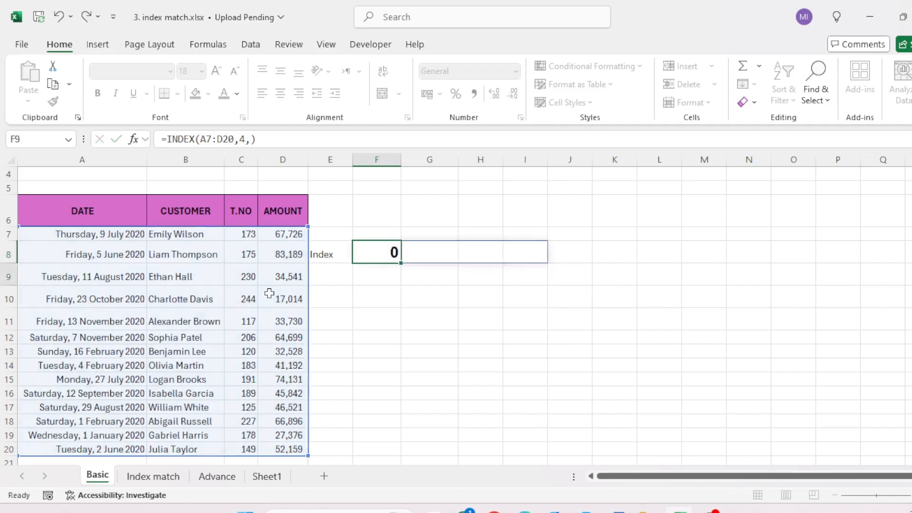
Step: Autofit column I to show the full amount in I8
key(Up)
key(Right)
key(Right)
key(Right)
key(alt)
key(p)
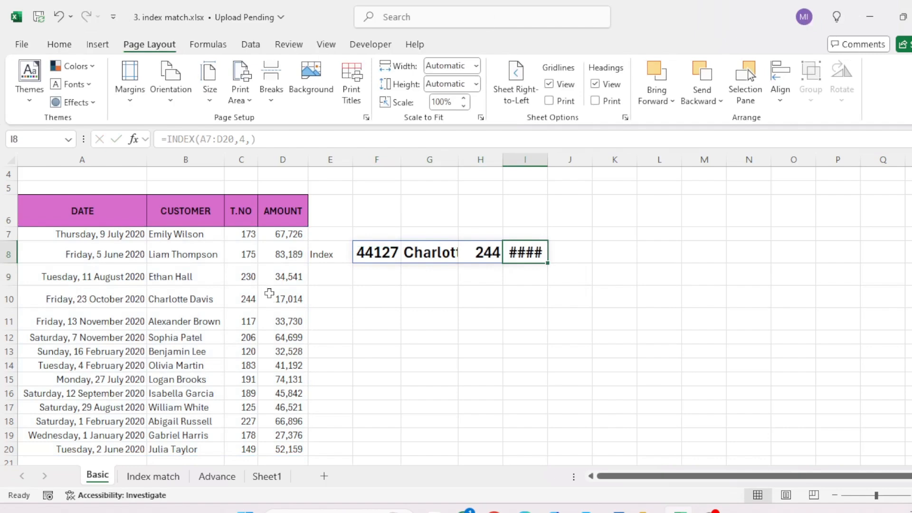
key(i)
key(Escape)
key(alt)
key(h)
key(o)
key(i)
key(Right)
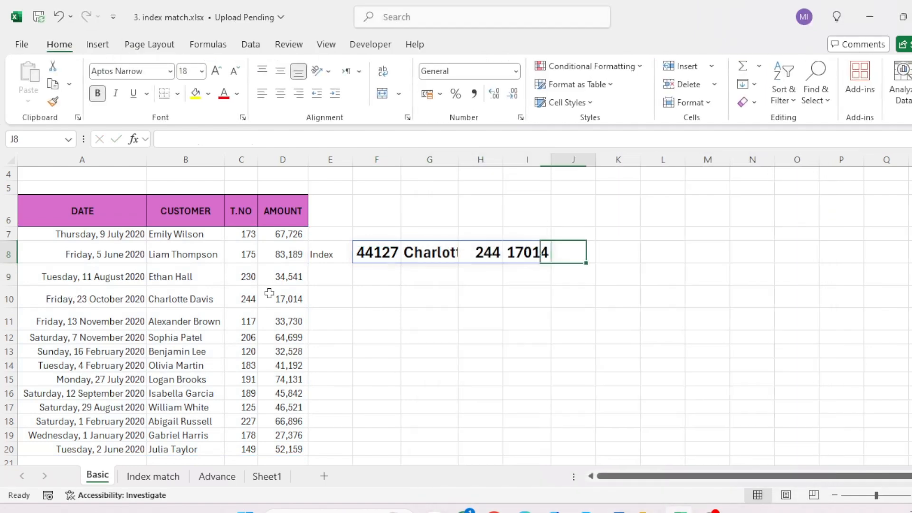
Step: Apply the day-month-year date format to the serial number returned in F8
key(Left)
key(Left)
key(Left)
key(Left)
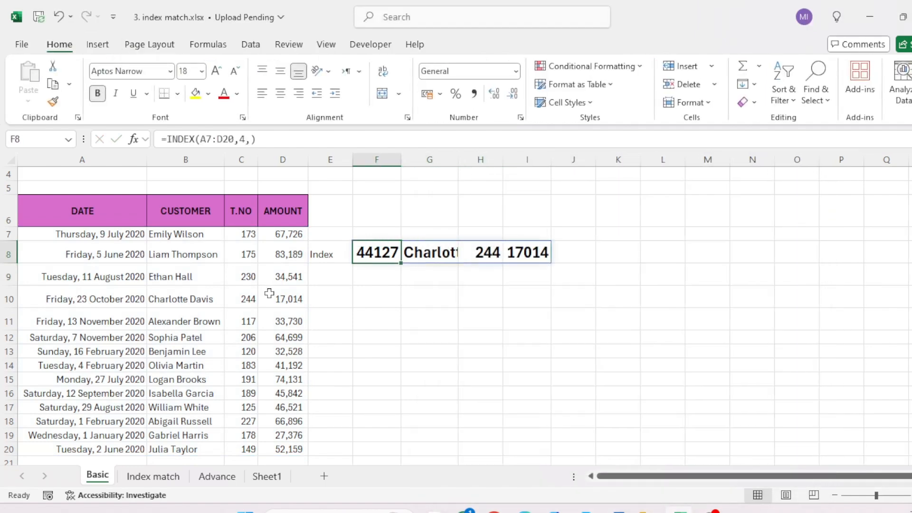
key(ctrl+1)
key(Escape)
key(ctrl+shift+3)
Step: Autofit column G to show the full customer name in G8
key(Right)
key(alt+h)
key(o)
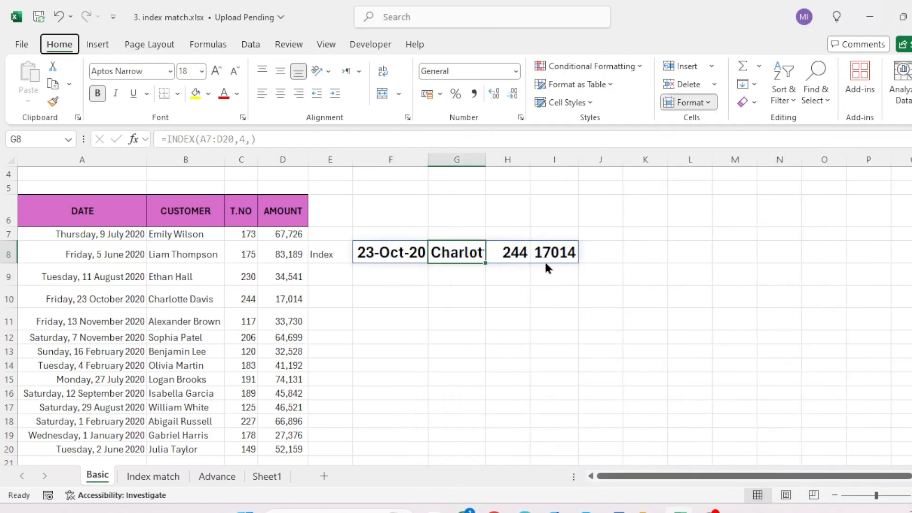
key(i)
key(Right)
Step: Review the record returned by the INDEX formula across F8:I8
key(Left)
key(Left)
key(Left)
key(Left)
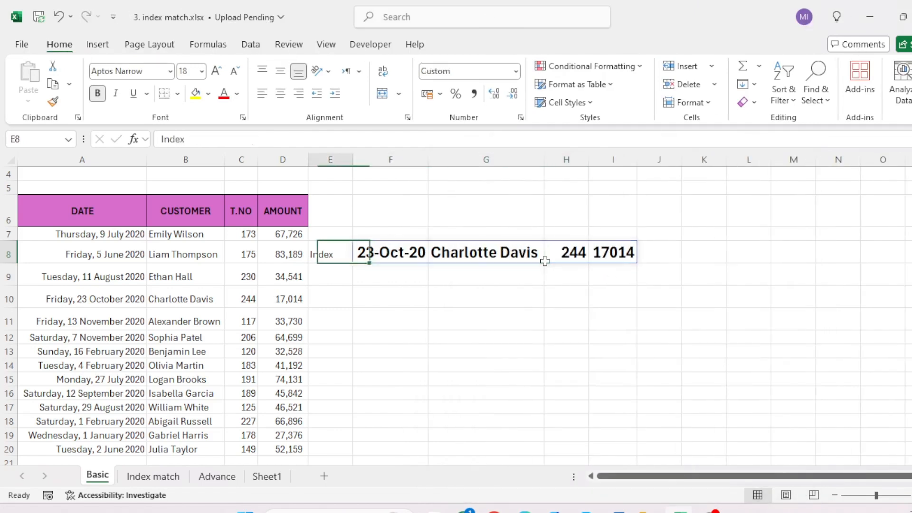
key(Up)
key(Up)
key(Left)
key(Right)
key(Right)
key(Right)
key(Right)
key(Right)
key(Right)
key(Down)
key(Down)
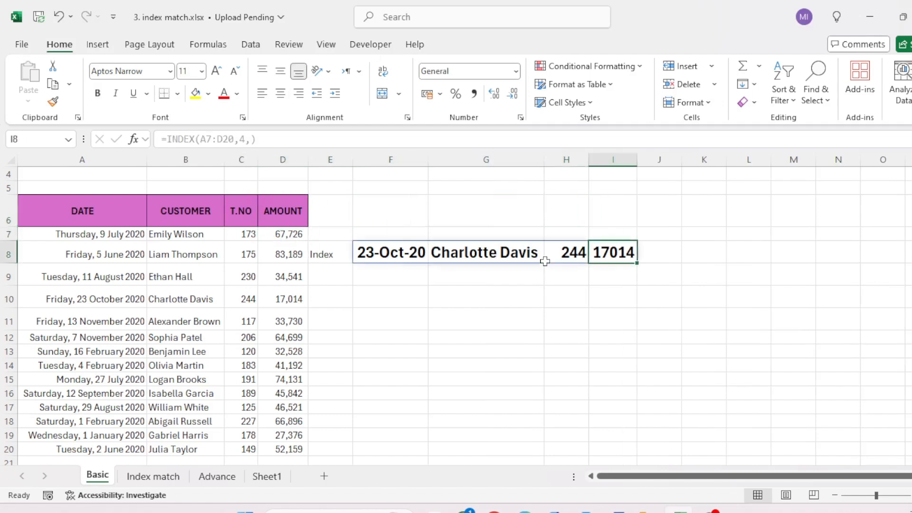
Step: Change the formula in F8 to =INDEX(A7:D20,,4), leaving the row number blank to return the entire fourth column
key(Left)
key(Left)
key(Left)
key(F2)
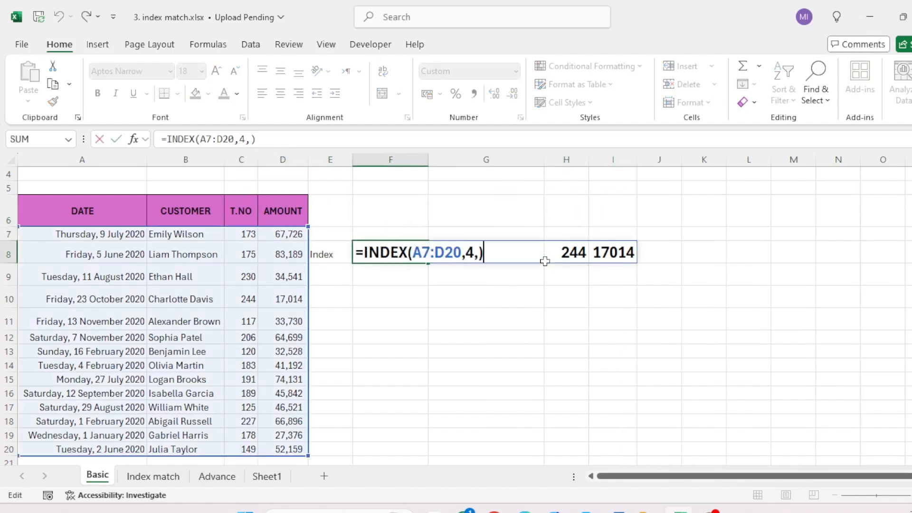
key(Left)
key(Left)
key(shift+Left)
text(0)
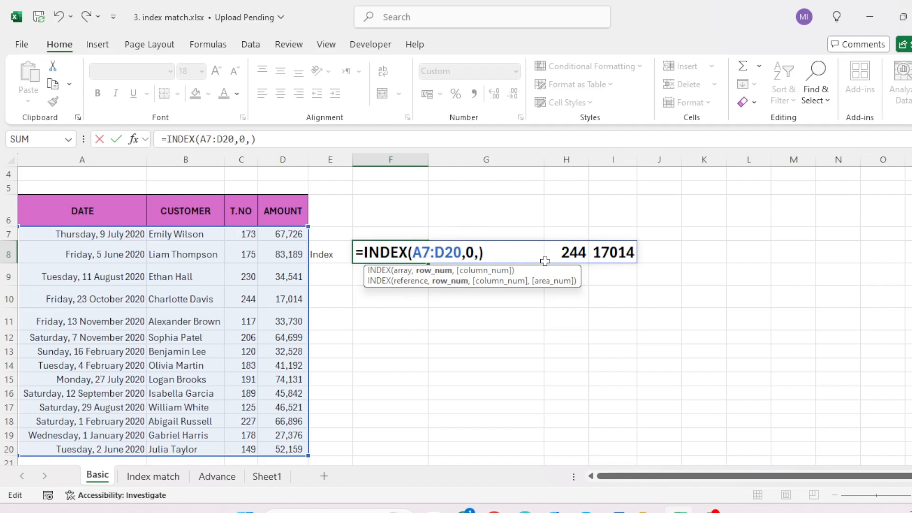
key(BackSpace)
text(4)
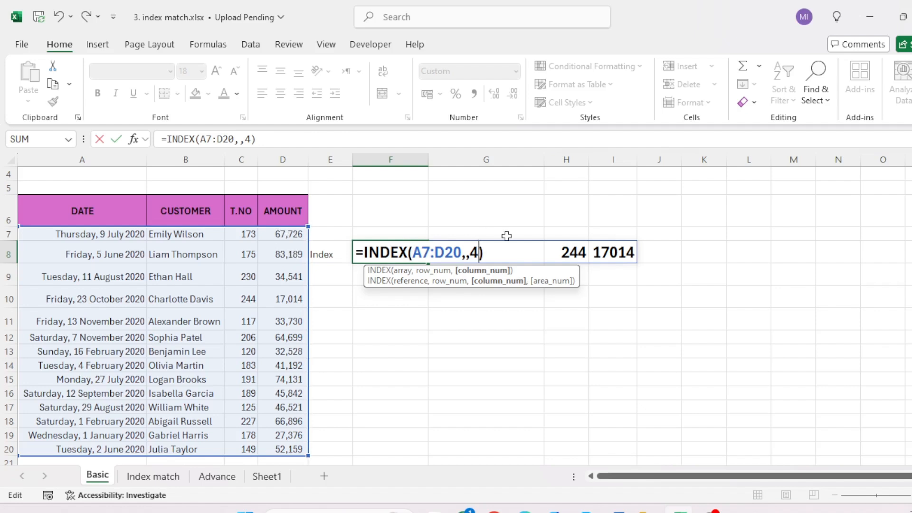
key(Return)
key(Up)
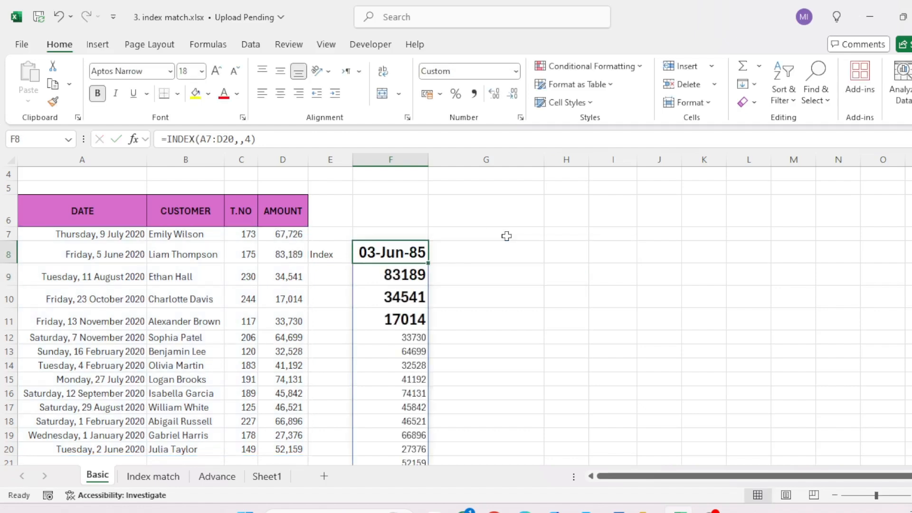
Step: Examine the amounts returned by the INDEX formula in column F from F8 downward
key(Left)
key(Left)
key(Right)
key(Right)
key(Down)
key(Down)
key(Down)
key(Down)
key(Down)
key(Down)
key(Down)
key(Down)
key(Down)
key(Down)
key(Down)
key(Down)
key(Down)
key(Down)
key(Down)
key(Down)
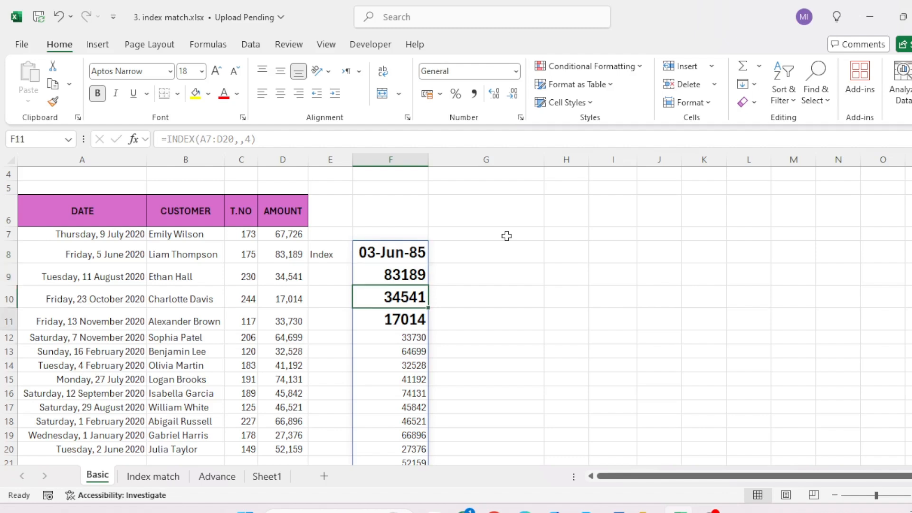
key(Up)
key(Up)
key(Up)
key(Up)
key(Up)
key(Up)
key(Up)
key(Up)
key(Up)
key(Up)
key(Up)
key(Up)
key(Up)
key(Up)
key(Up)
key(Up)
key(Up)
key(Up)
key(Down)
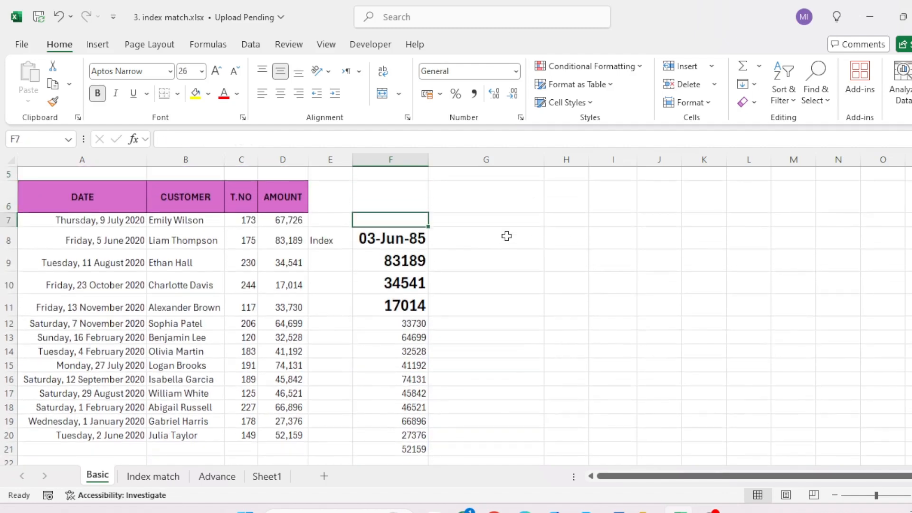
key(Down)
key(ctrl+shift+Down)
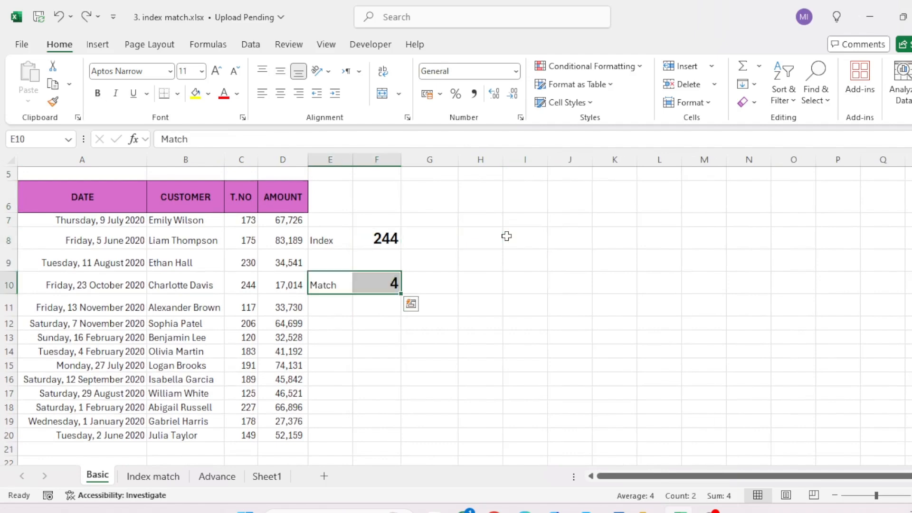
Step: Switch to the Index match sheet and review the empty result row and the data table A10:D24
key(ctrl+Page_Down)
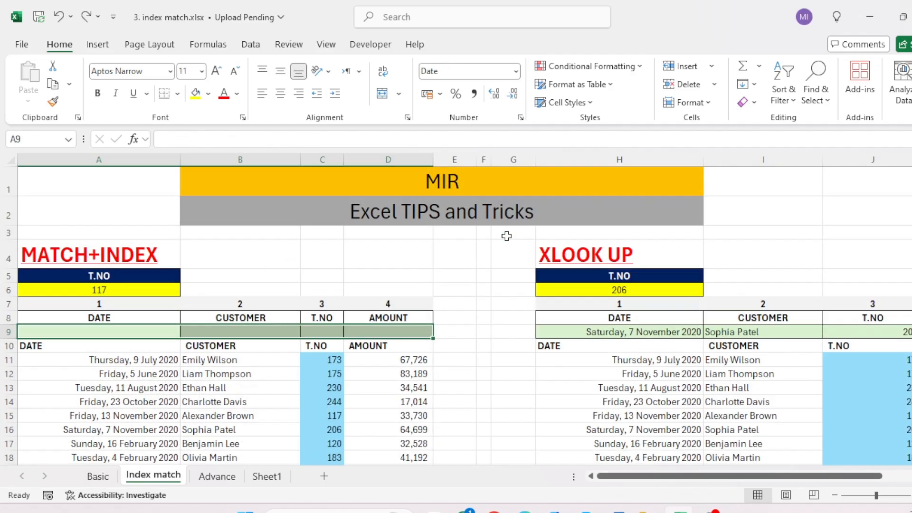
key(Left)
key(Up)
key(Up)
key(Up)
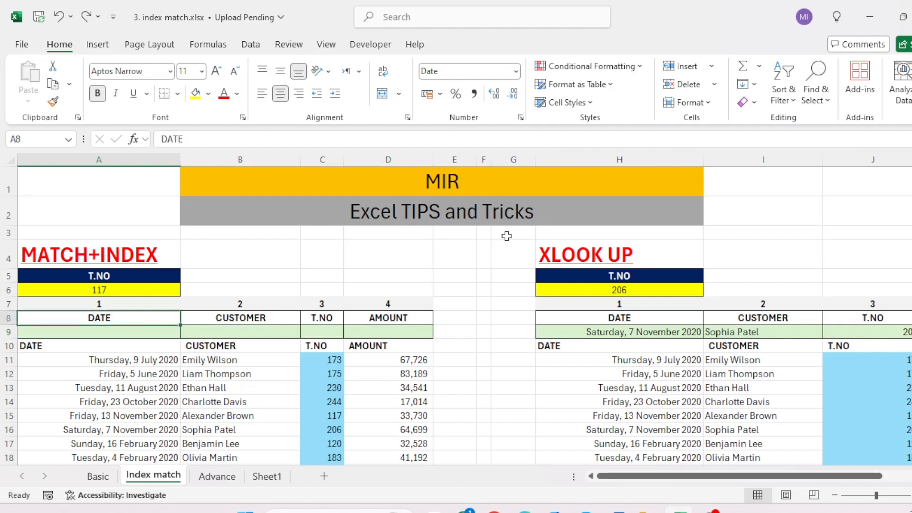
key(Down)
key(Down)
key(Down)
key(Down)
key(ctrl+b)
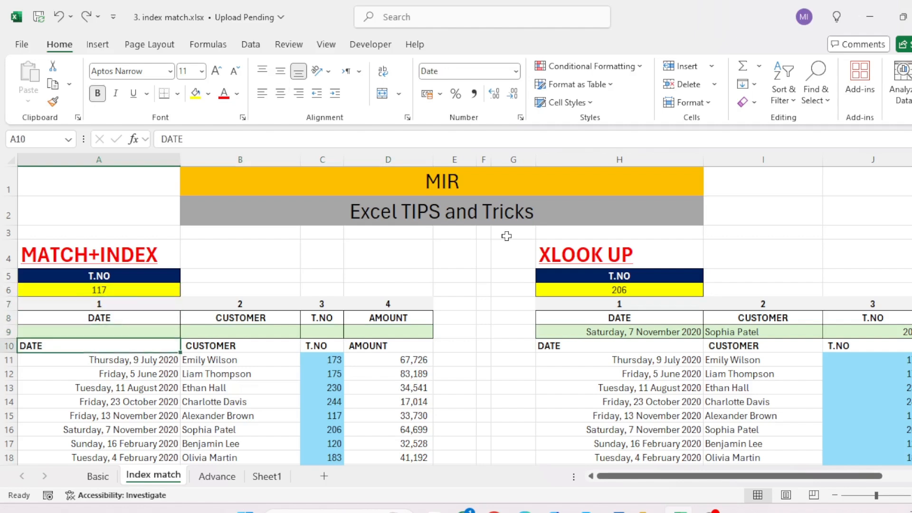
key(ctrl+shift+Right)
key(ctrl+shift+Down)
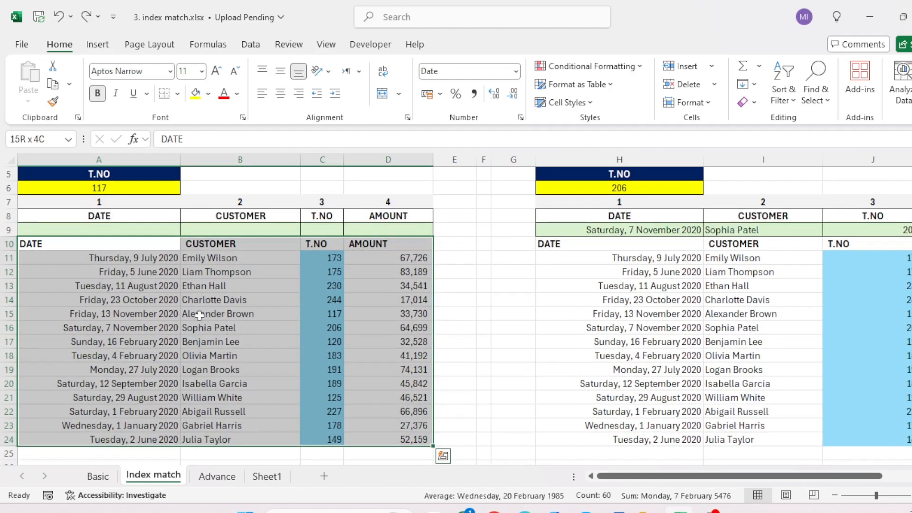
Step: Look over the MATCH+INDEX section heading and the XLOOK UP section heading in H4
key(Up)
key(Up)
key(Up)
key(Up)
key(Up)
key(Up)
key(Up)
key(Up)
key(Up)
key(Right)
key(Down)
key(Down)
key(Down)
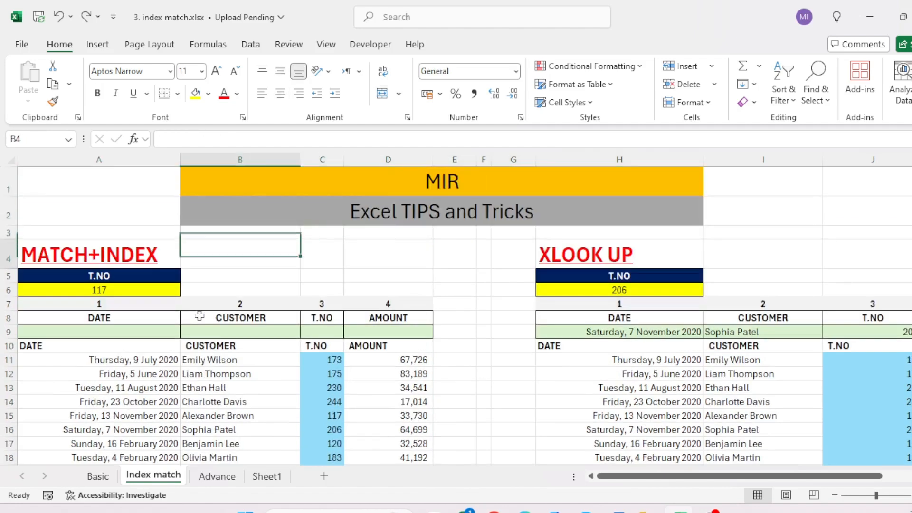
key(Left)
key(ctrl+Right)
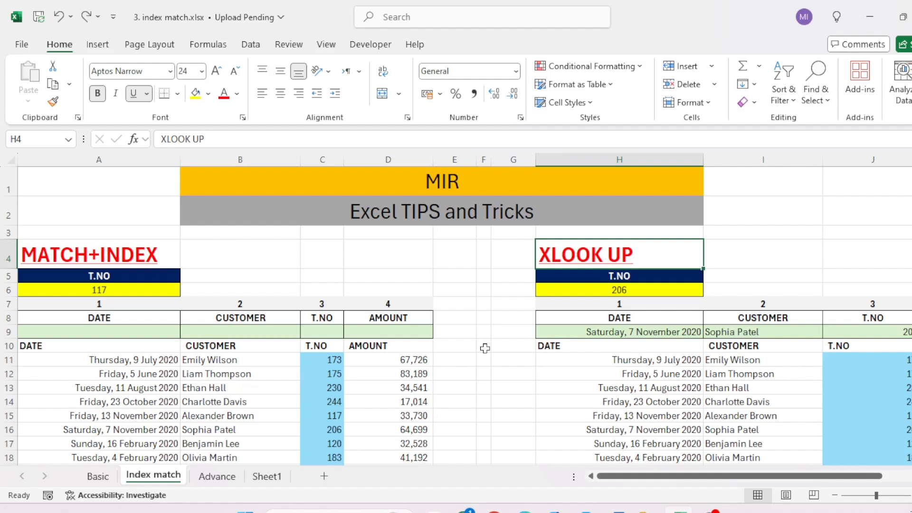
Step: Examine the T.NO heading in A5 and select the lookup value cell A6 in the MATCH+INDEX section
key(Left)
key(Home)
key(Down)
key(Down)
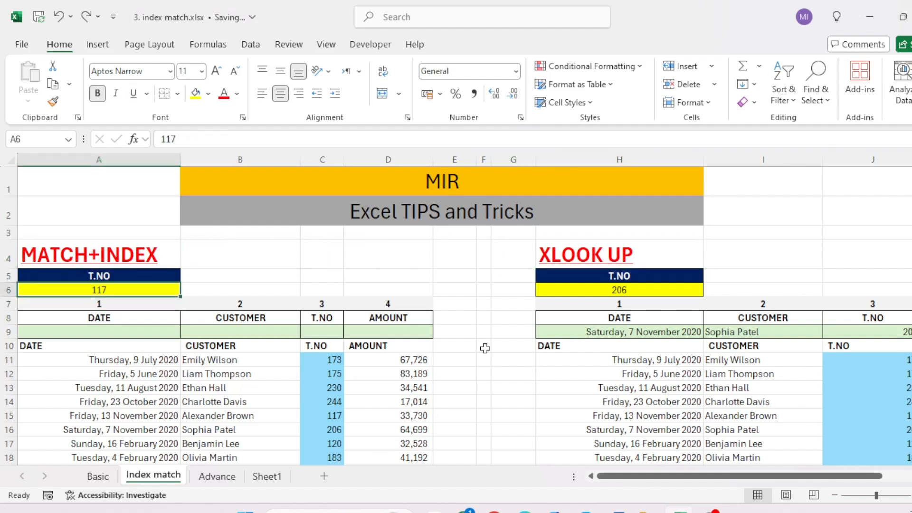
key(shift+Up)
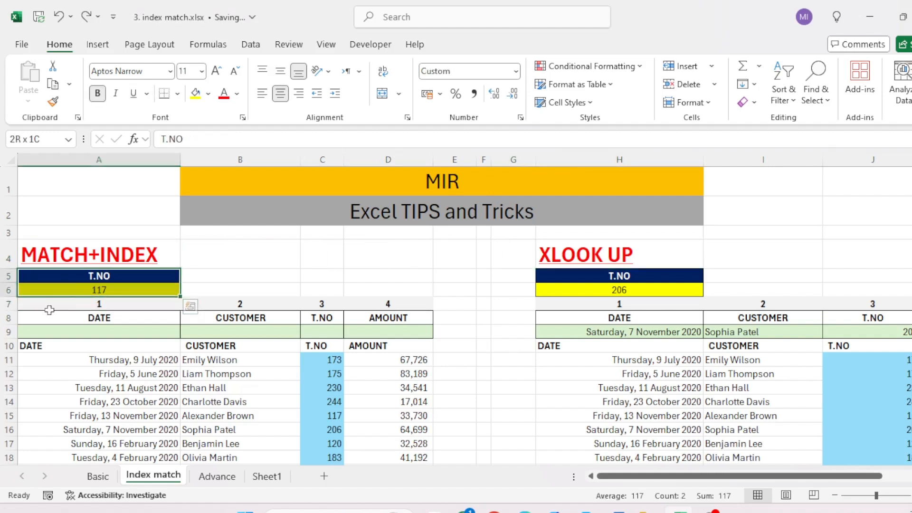
click(103, 289)
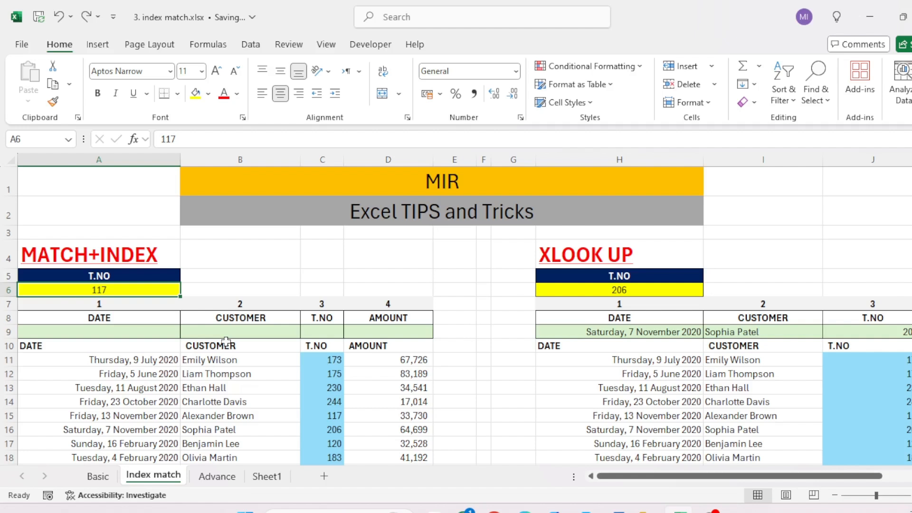
Step: Examine the DATE, CUSTOMER, T.NO and AMOUNT headings together with the empty result row, range A8:D9
key(Down)
key(Down)
key(shift+Right)
key(shift+Right)
key(shift+Right)
key(shift+Down)
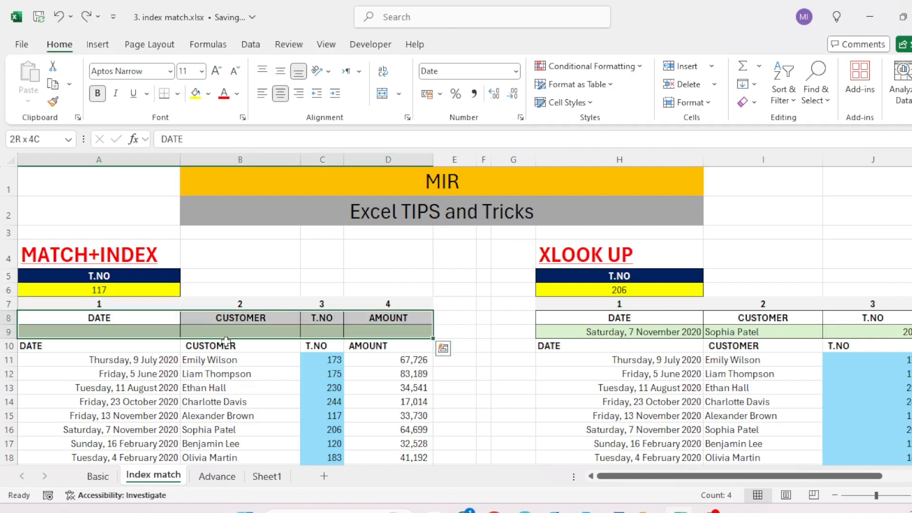
Step: Begin an INDEX formula in A9 under the DATE heading with A11:A24 as its array
key(Down)
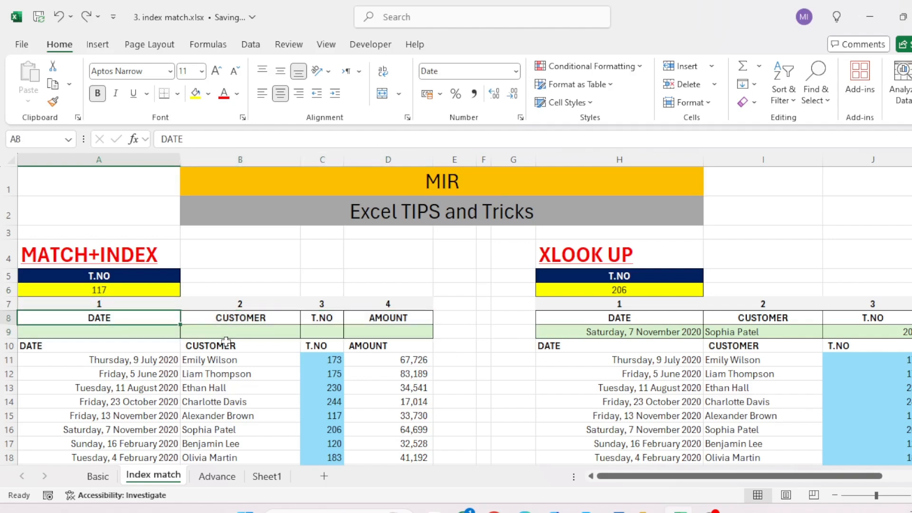
text(=i)
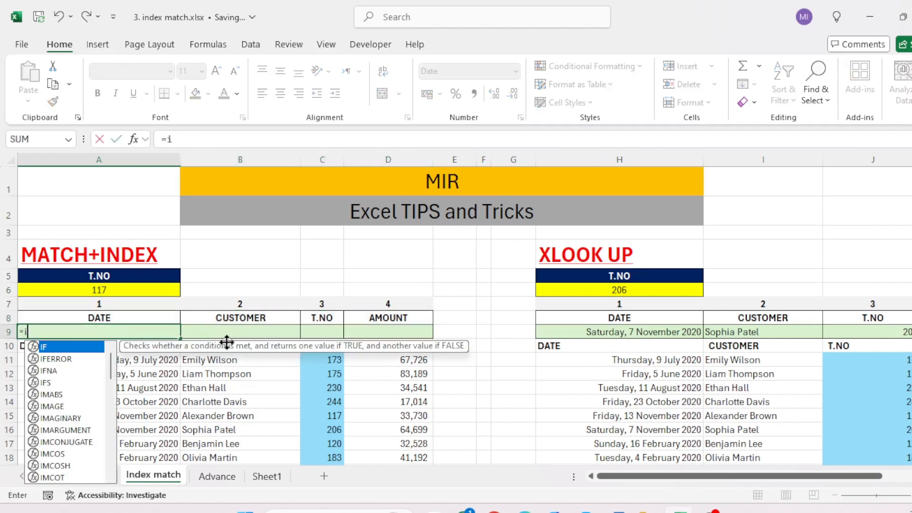
text(n)
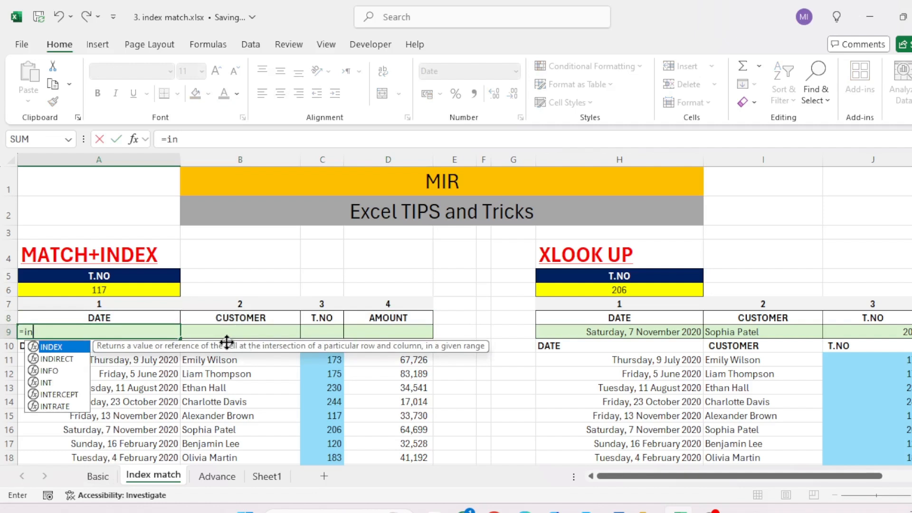
key(Tab)
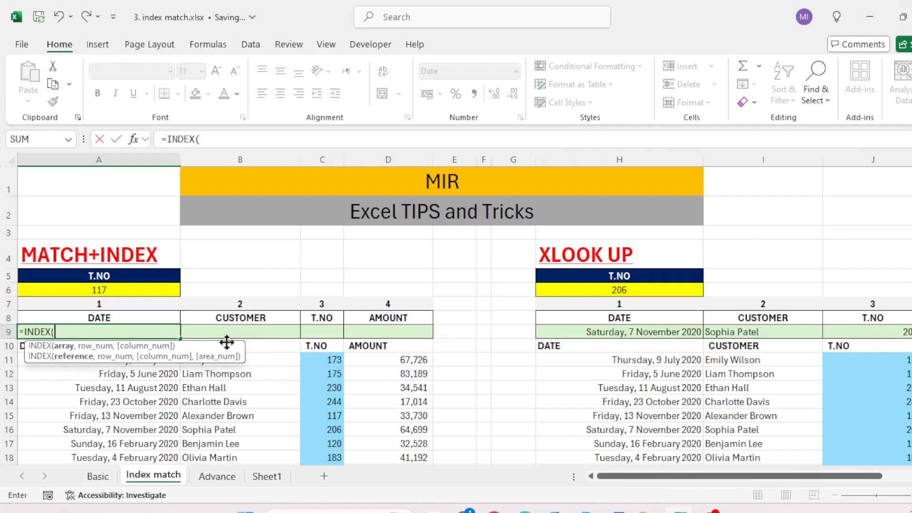
key(Down)
key(Down)
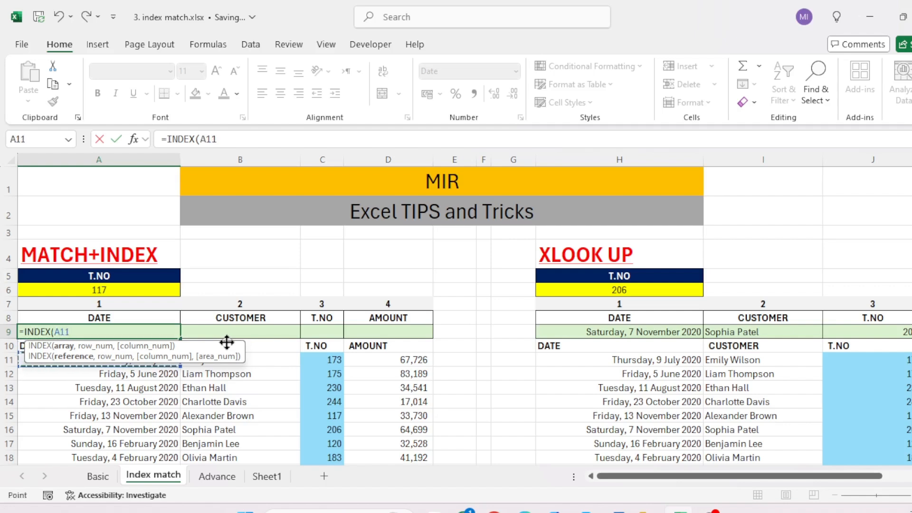
drag(909, 212, 909, 221)
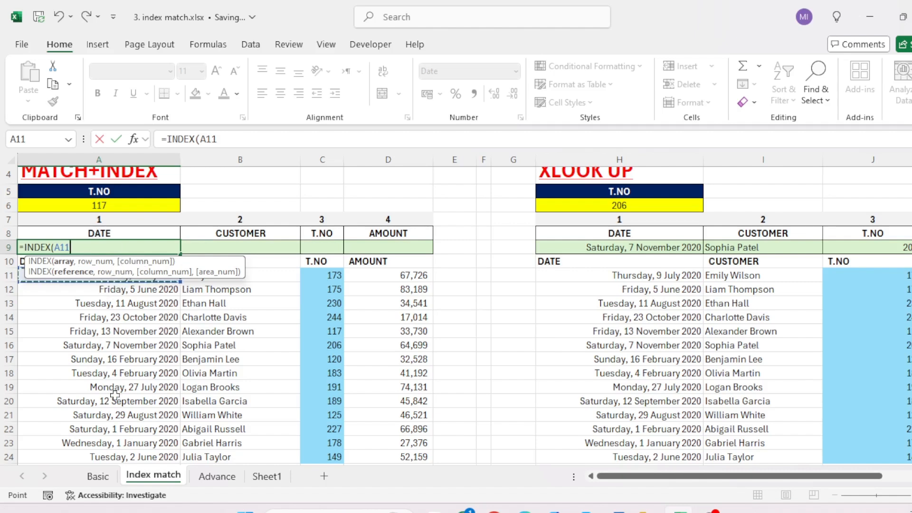
drag(119, 286, 121, 458)
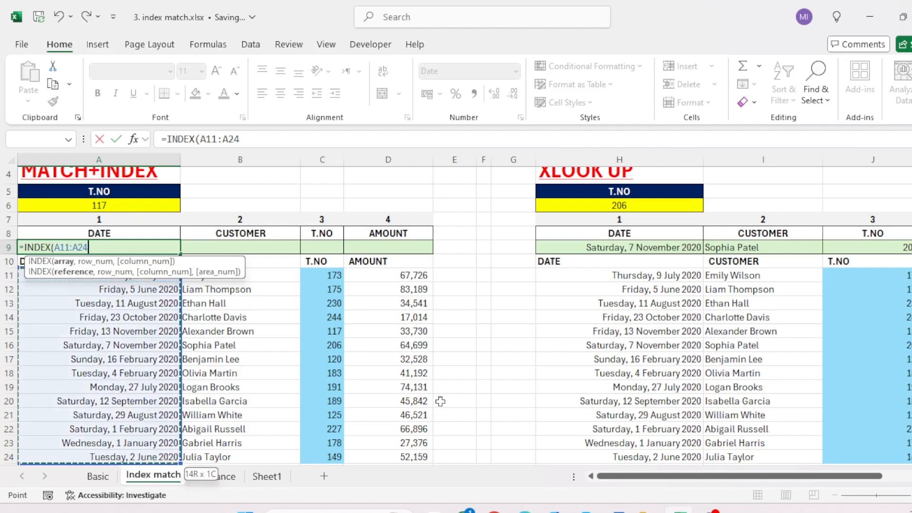
text(,)
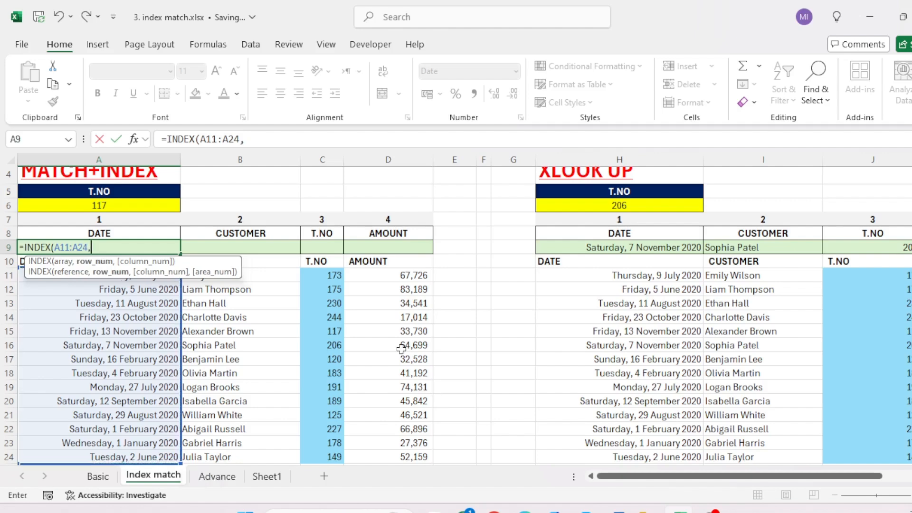
Step: Nest a MATCH function as the row number, with A6 as lookup value and C11:C24 as lookup array
scroll(403, 351, up, 1)
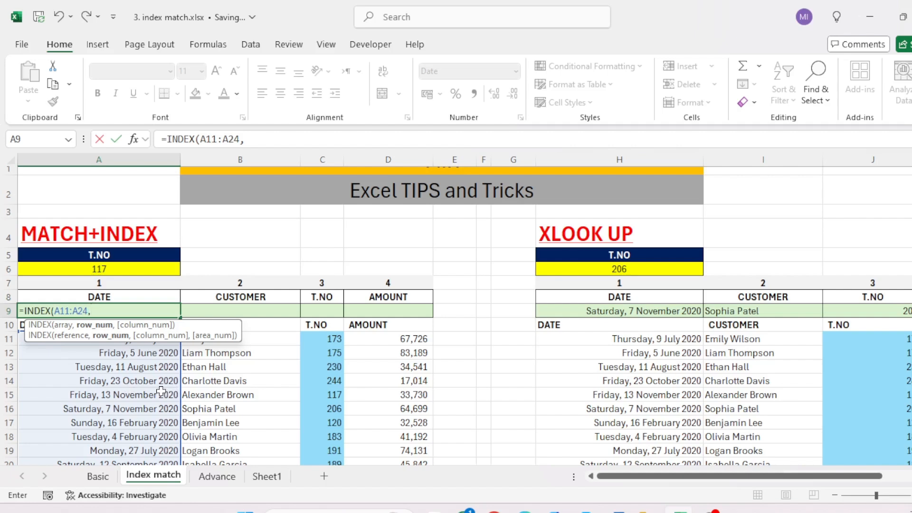
text(match)
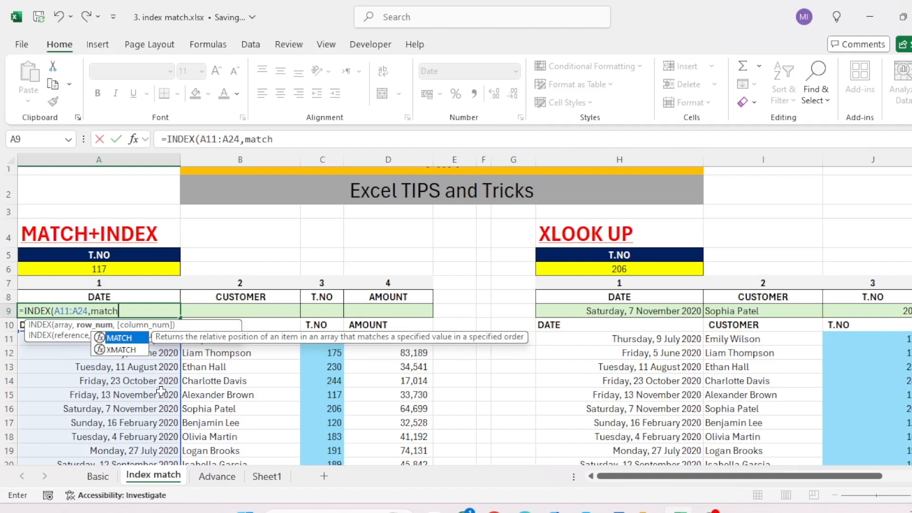
key(Tab)
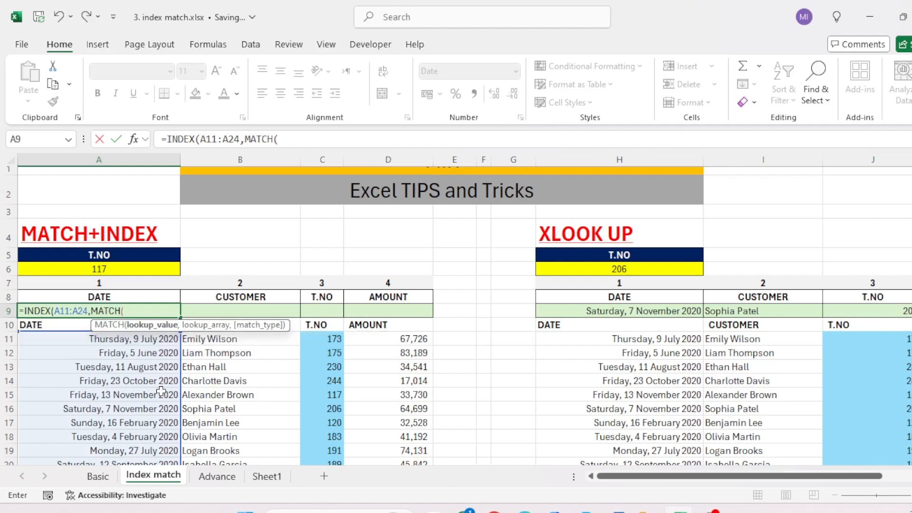
click(88, 266)
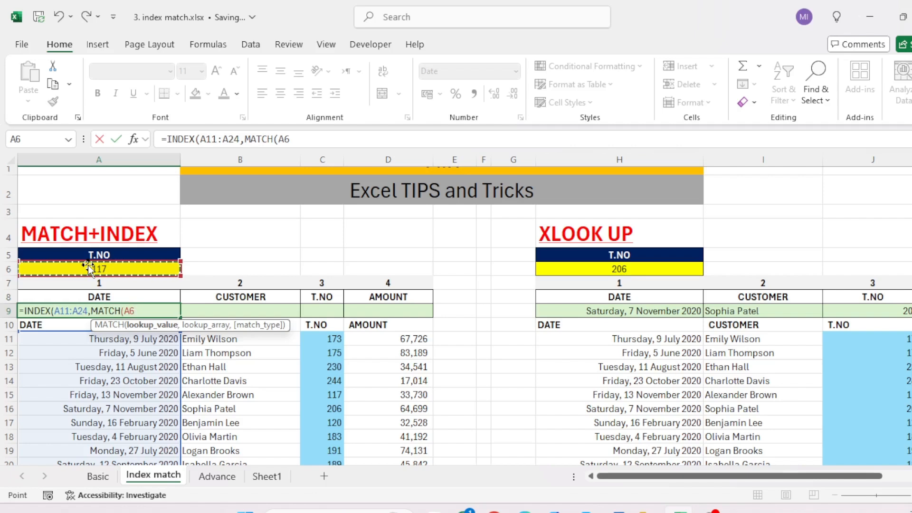
text(,)
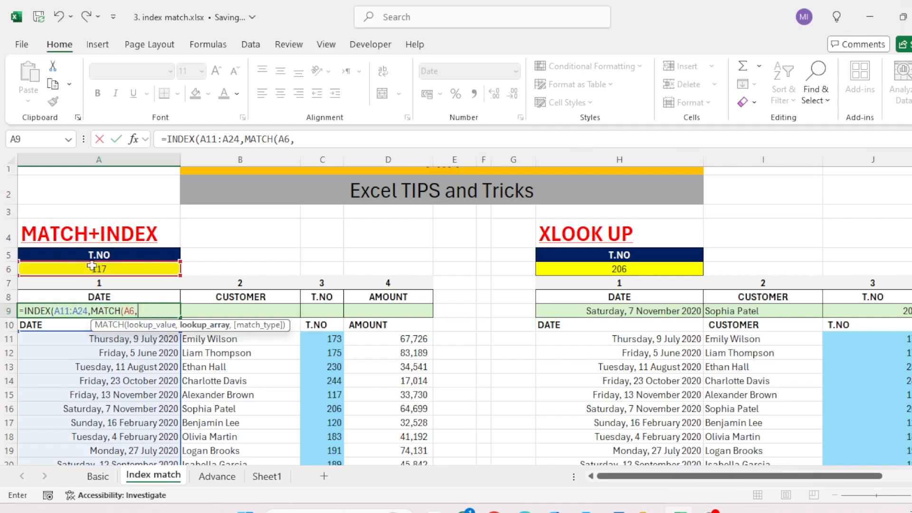
key(ctrl+shift+Down)
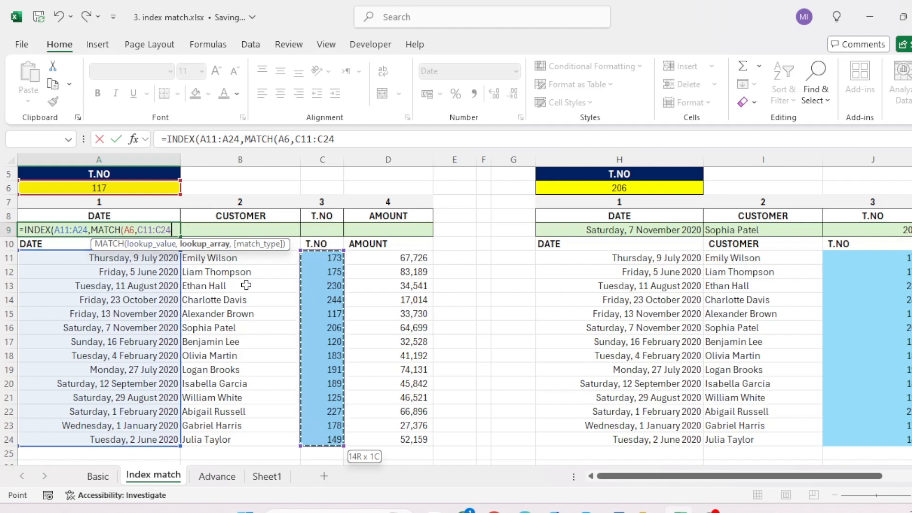
Step: Review the nested MATCH part and complete it with match type 0 for an exact match
scroll(246, 285, up, 1)
scroll(246, 285, up, 1)
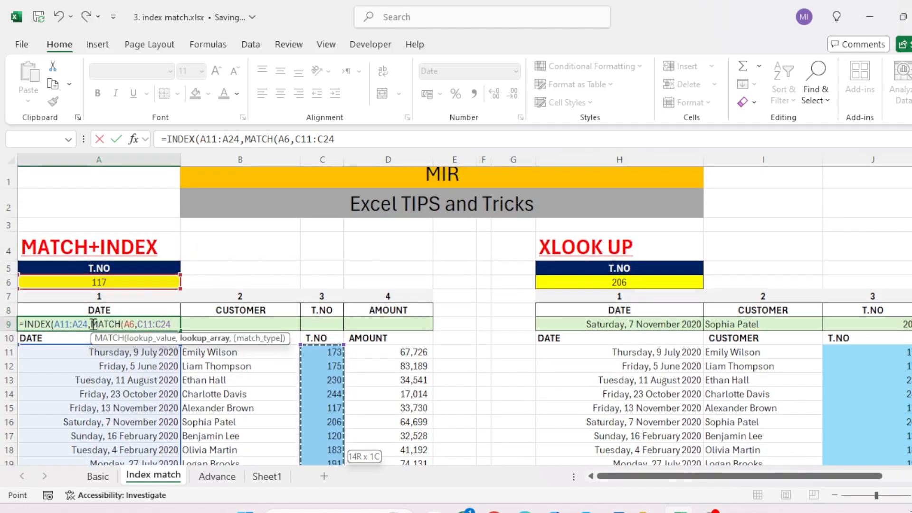
drag(92, 324, 181, 323)
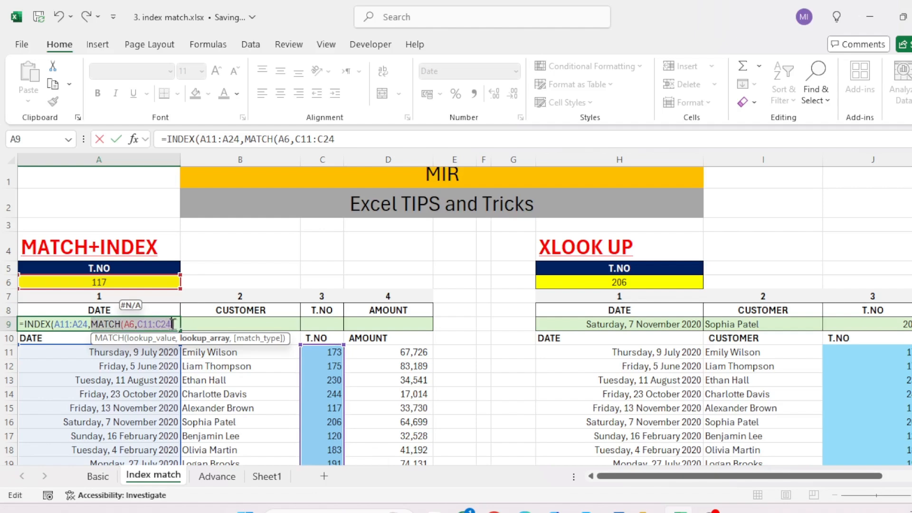
click(166, 324)
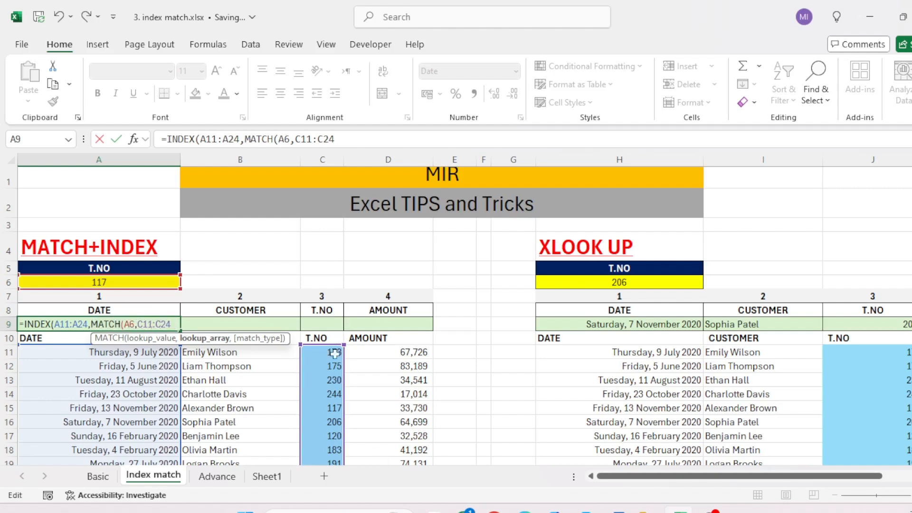
text(,)
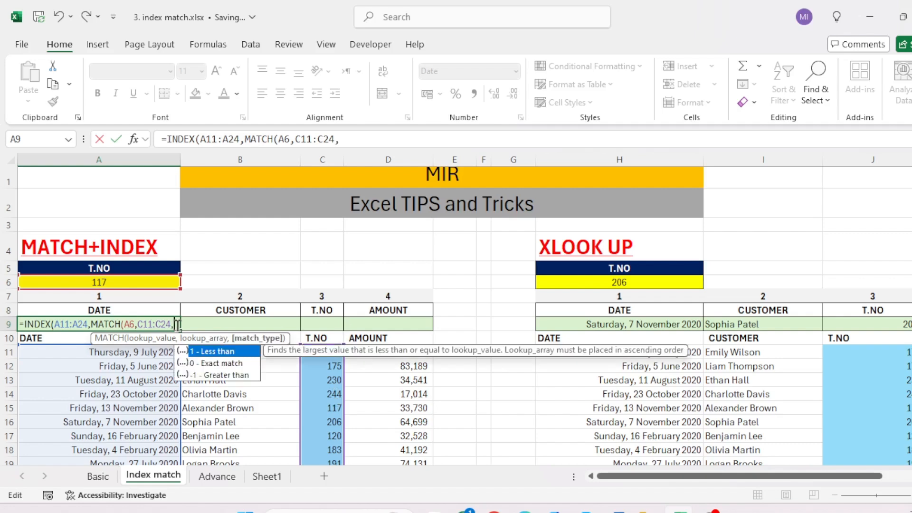
text(0))
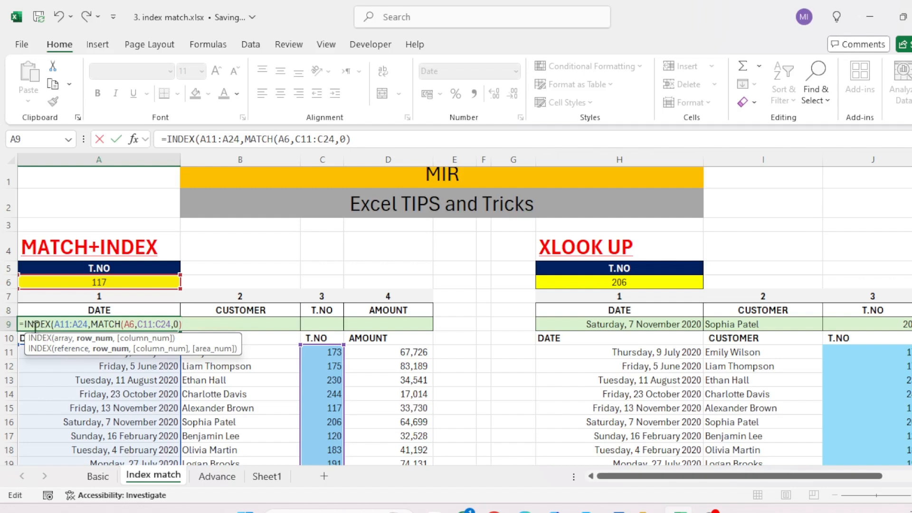
Step: Leave the INDEX column number argument empty, close the formula and enter it in A9
text(,)
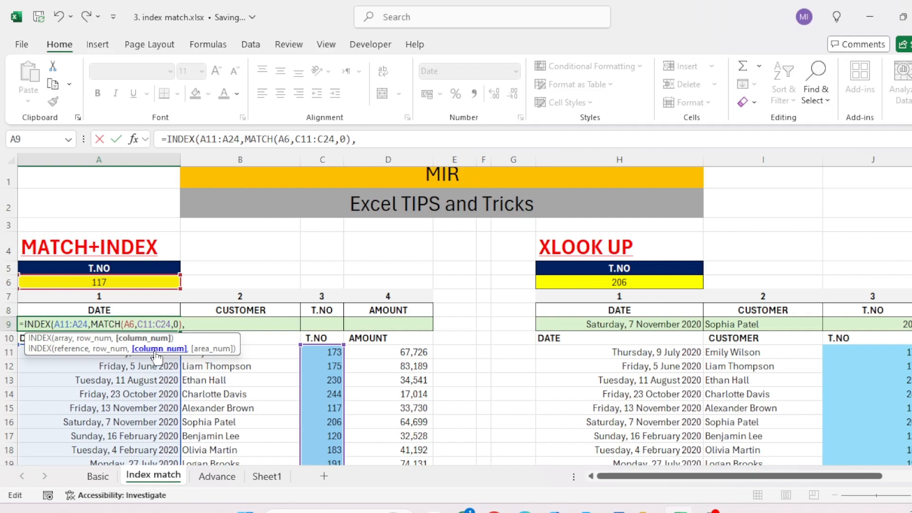
text())
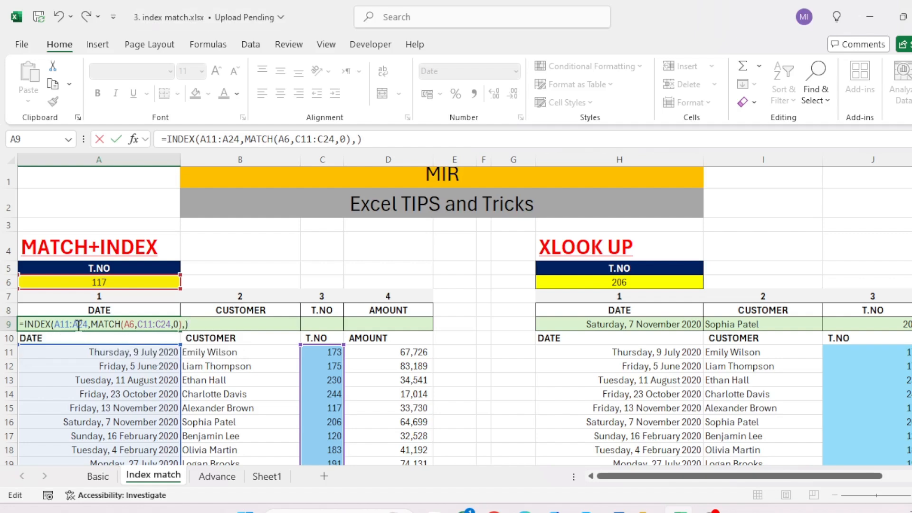
key(Return)
Step: Edit the A9 formula so that its INDEX array covers the whole data table A11:D24
key(Up)
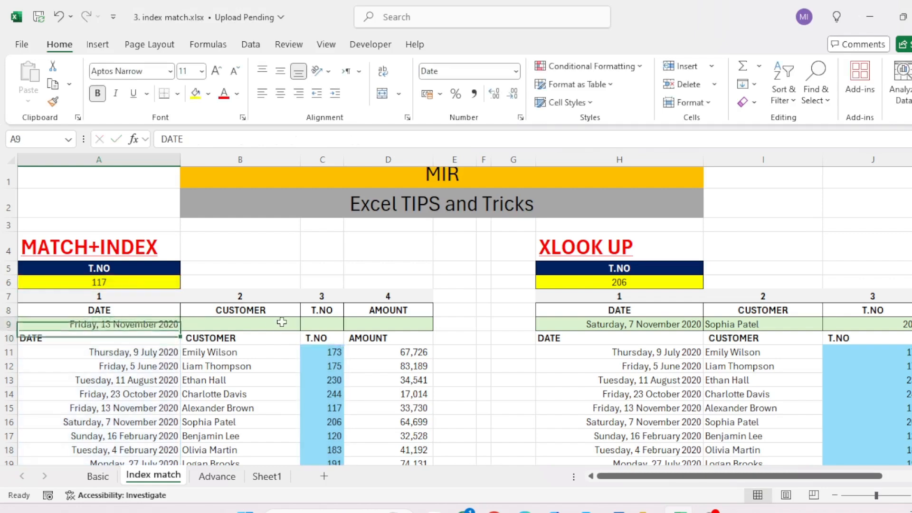
key(F2)
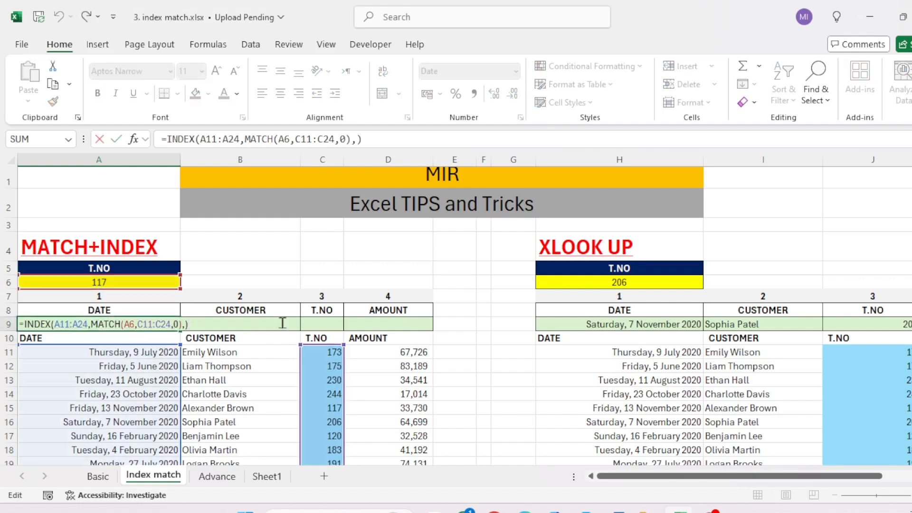
key(Left)
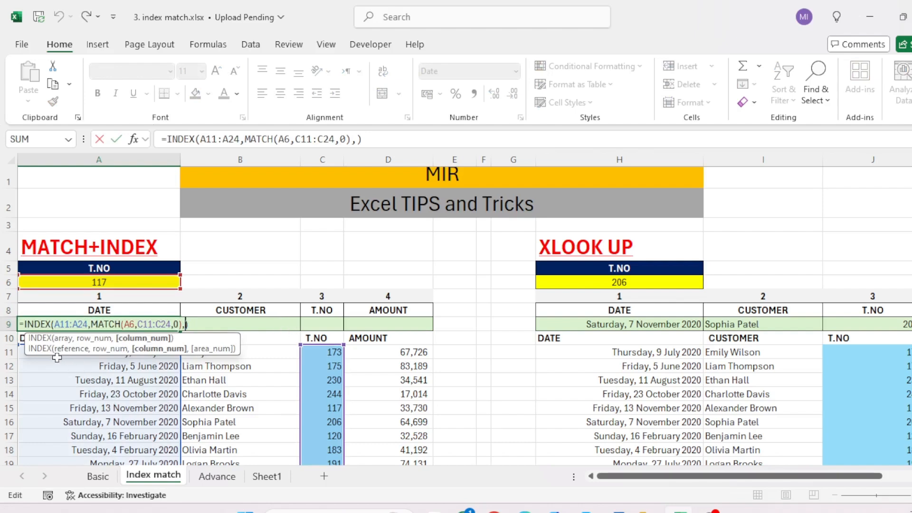
scroll(61, 394, down, 3)
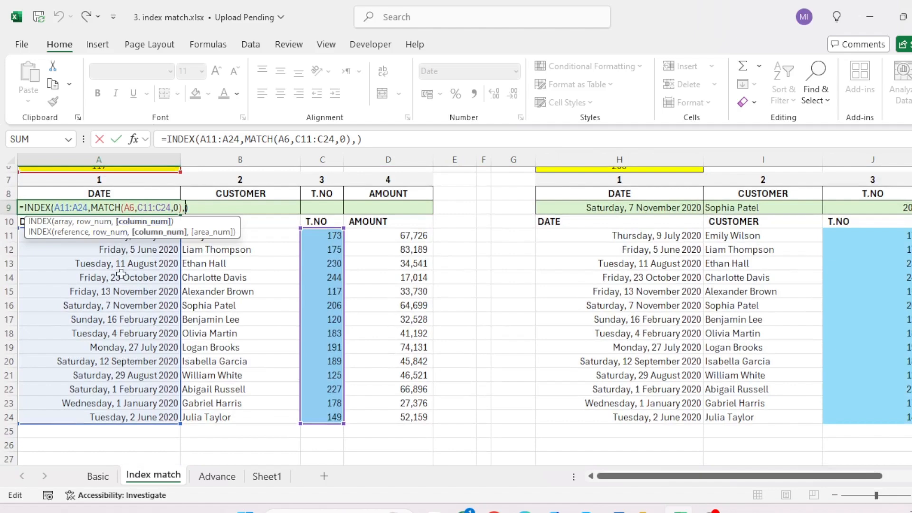
key(Left)
key(Left)
key(Left)
key(Left)
key(Left)
key(Left)
key(Left)
key(Left)
key(Left)
key(Left)
key(Left)
key(Left)
key(Left)
key(Left)
key(Left)
key(Left)
key(Left)
key(Left)
key(Left)
key(Left)
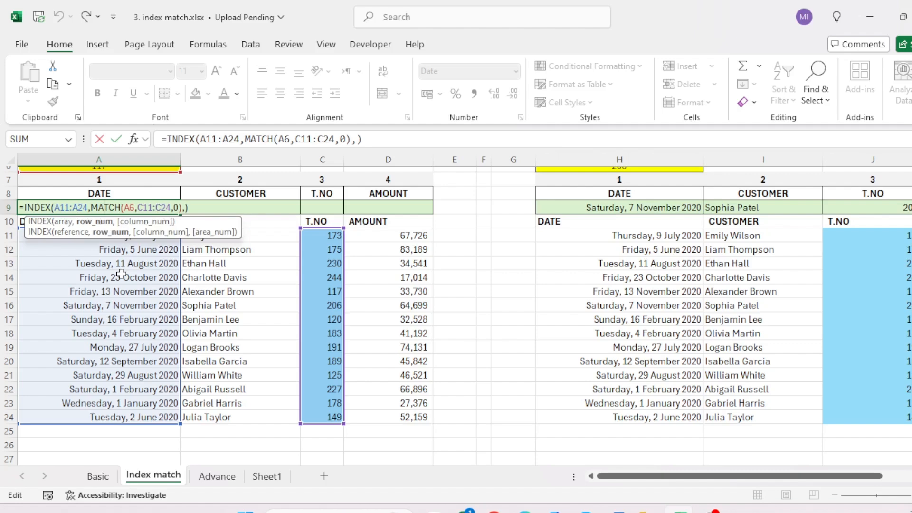
key(shift+Left)
key(shift+Left)
key(shift+Left)
key(shift+Left)
key(shift+Left)
key(shift+Left)
key(shift+Left)
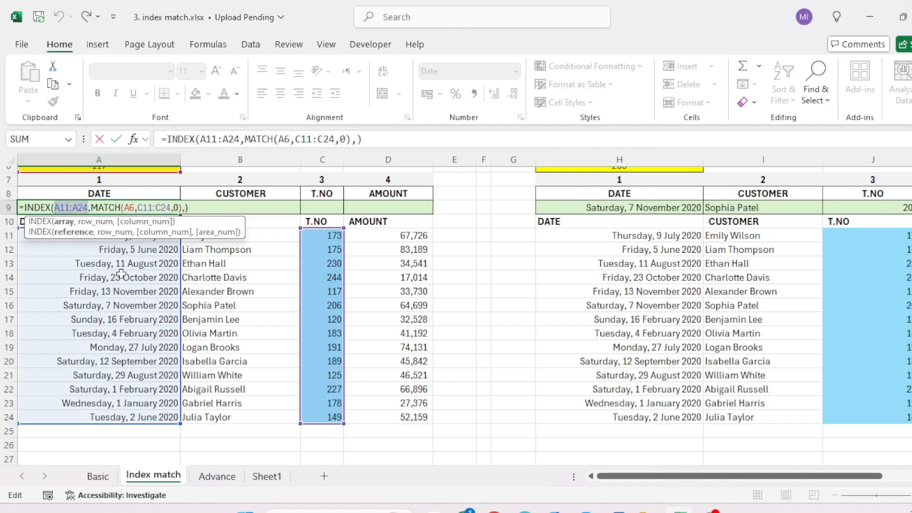
key(BackSpace)
click(76, 249)
key(Up)
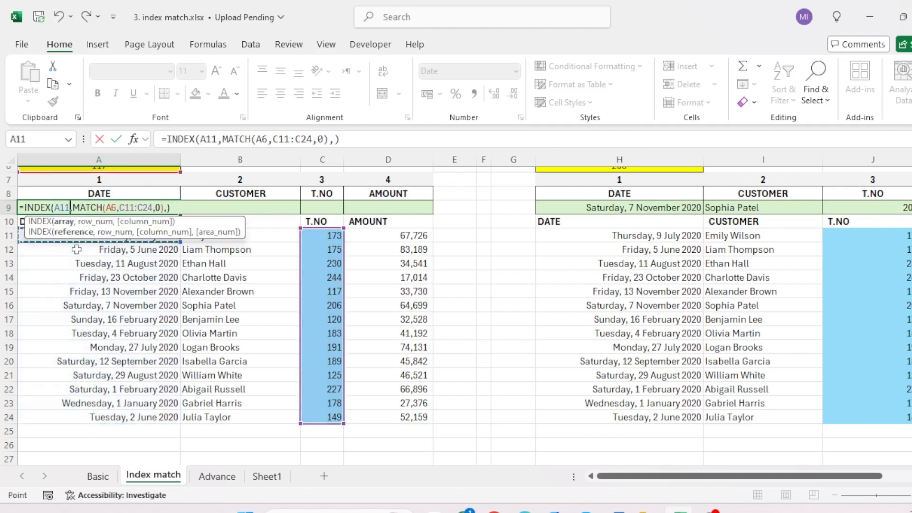
key(ctrl+shift+Right)
key(ctrl+shift+Down)
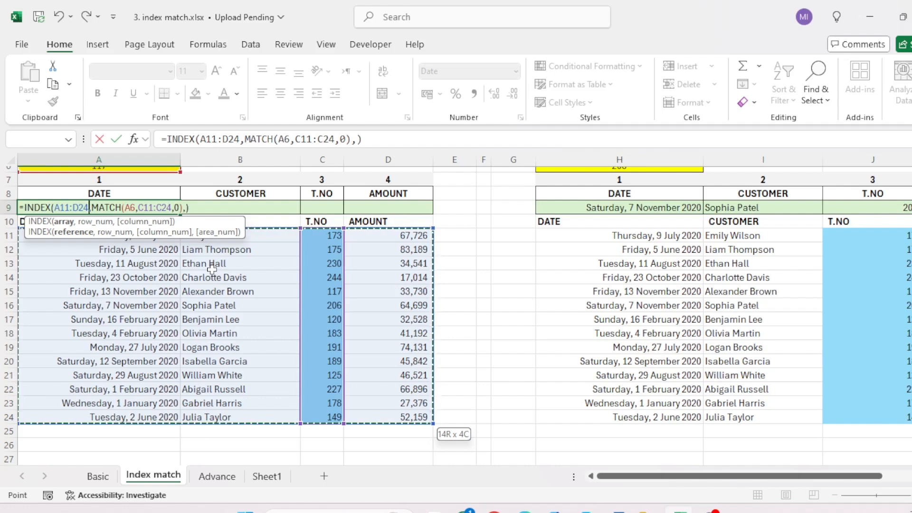
key(Return)
Step: Examine the record returned across the result row A9:D9
key(Up)
key(shift+Right)
key(shift+Right)
key(shift+Right)
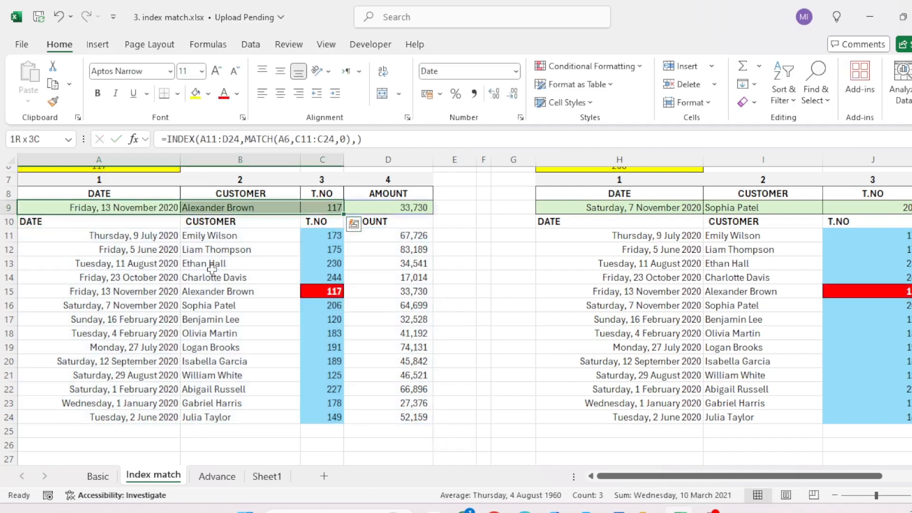
scroll(239, 246, up, 2)
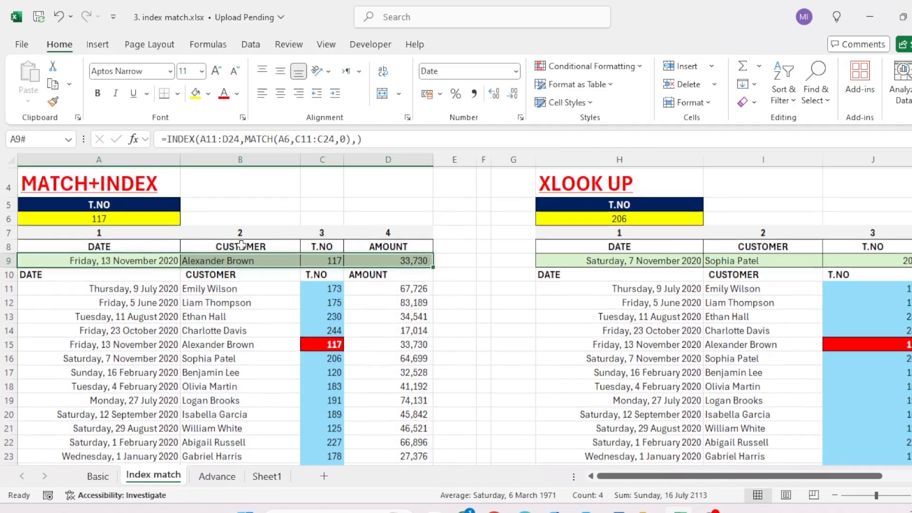
Step: Edit the A9 formula so that INDEX returns only column number 1
click(127, 217)
click(122, 256)
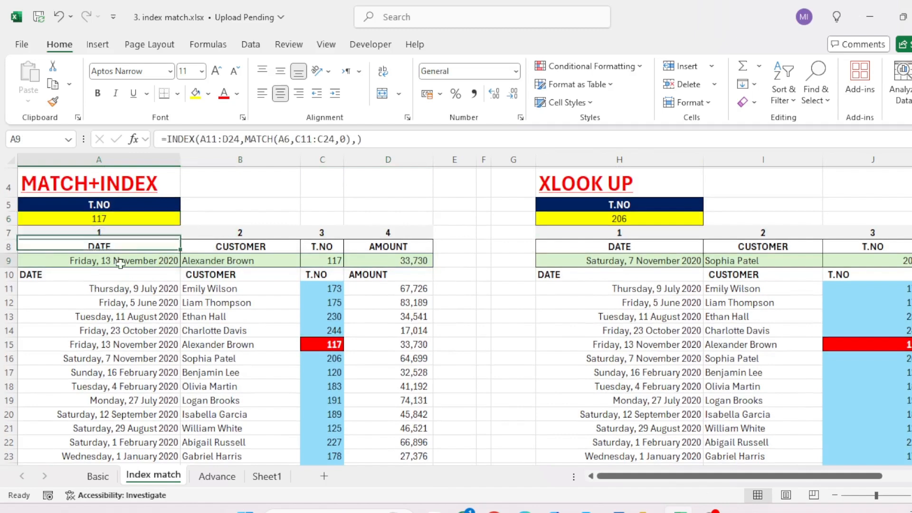
double_click(129, 261)
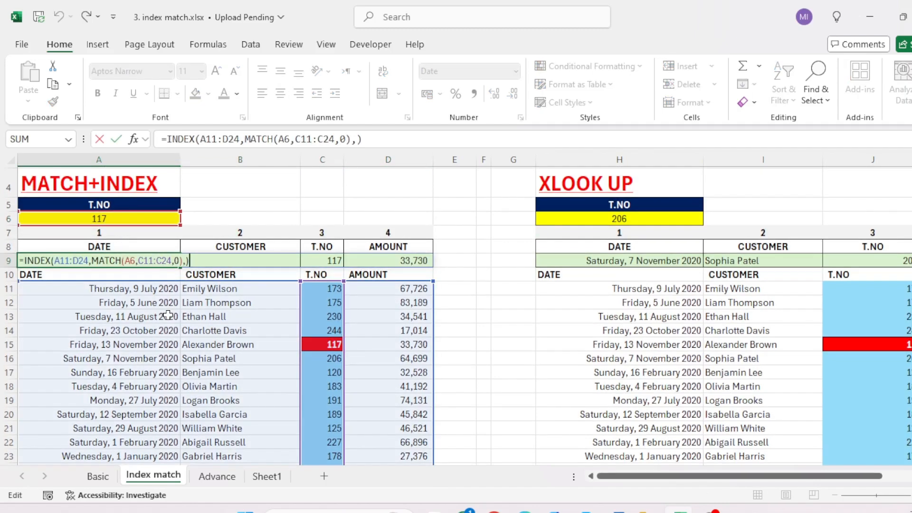
key(Left)
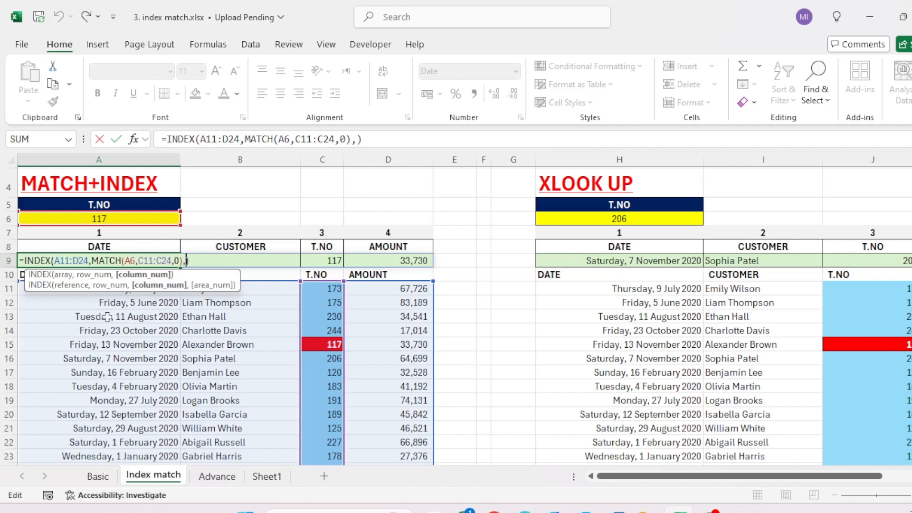
text(1)
key(Return)
key(Up)
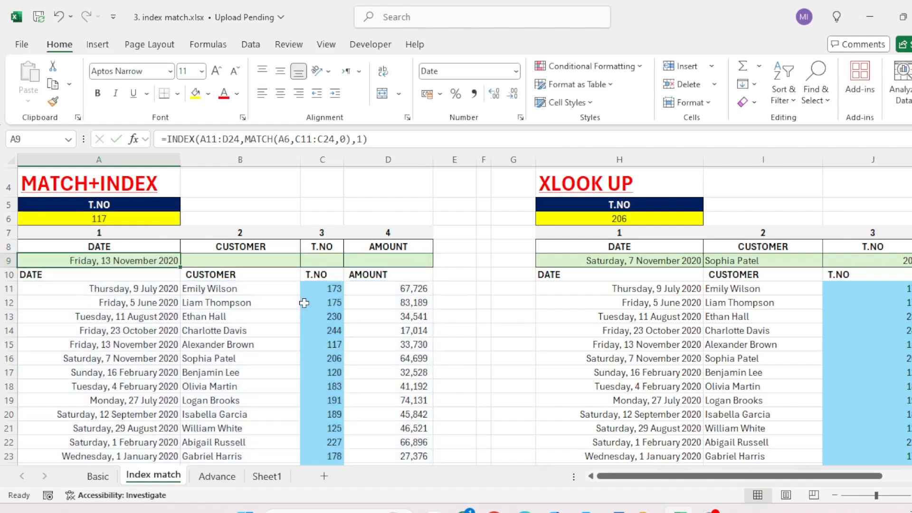
Step: Copy the formula text from A9 into cell B9 with its references unchanged
key(F2)
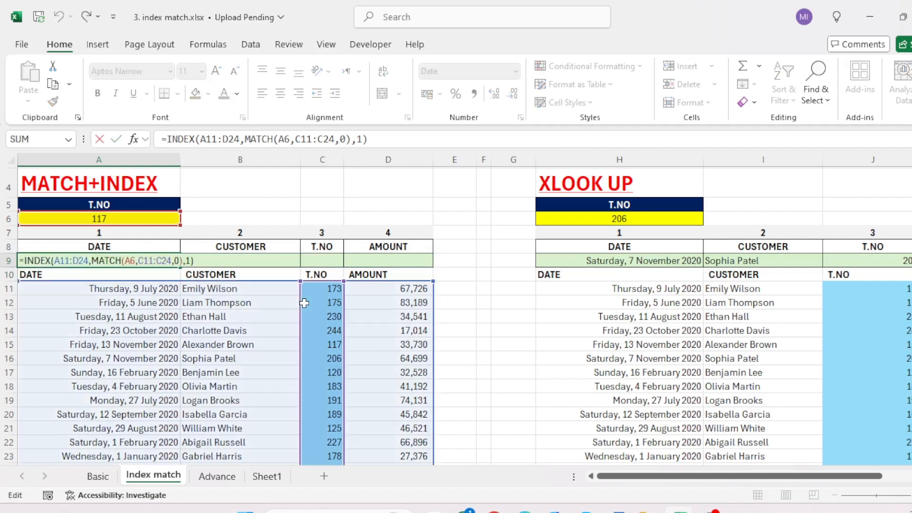
key(shift+Home)
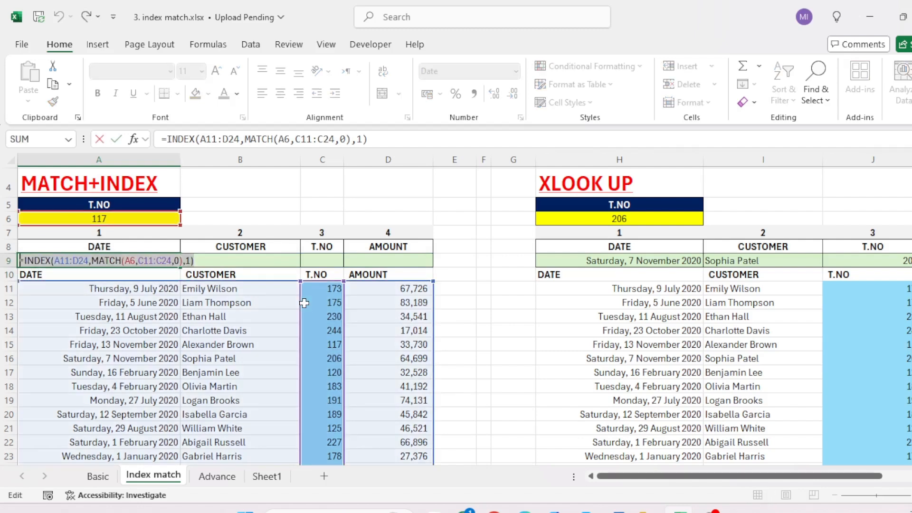
key(ctrl+c)
key(Escape)
key(Right)
key(F2)
key(ctrl+v)
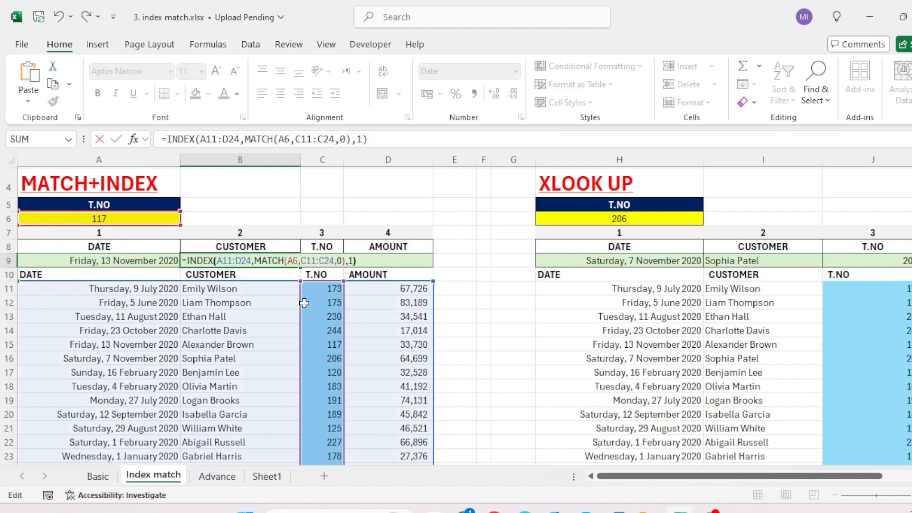
Step: Change the INDEX column number in the B9 formula to 2 and enter it
key(Left)
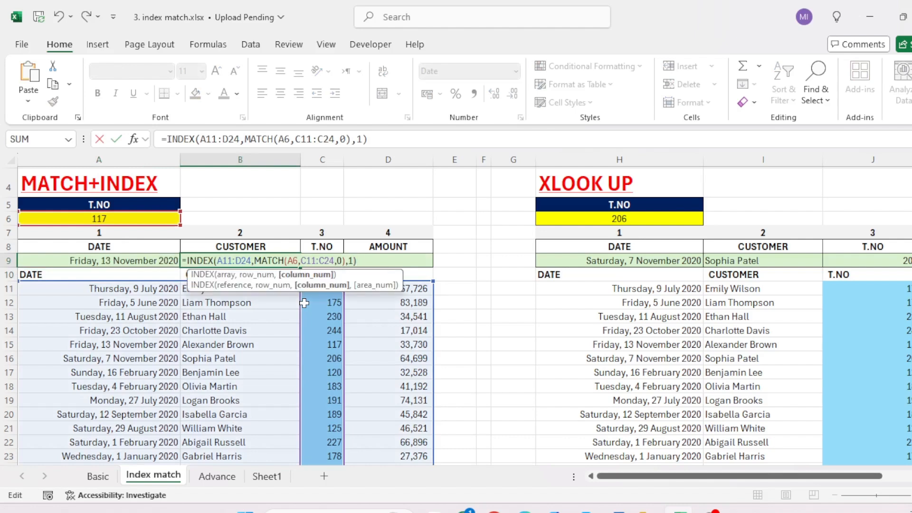
key(BackSpace)
text(2)
key(Return)
key(Up)
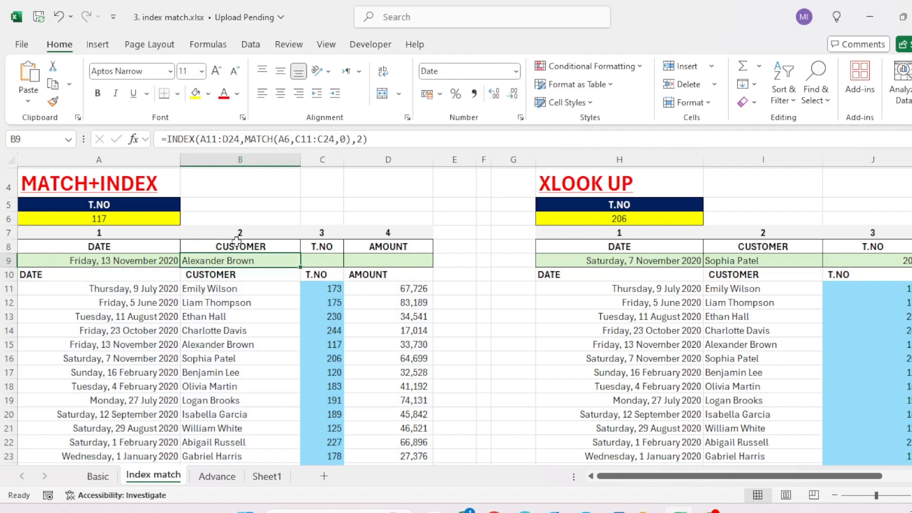
Step: Undo the single-column formulas in A9 and B9 and check the record spilled across A9:D9
key(Left)
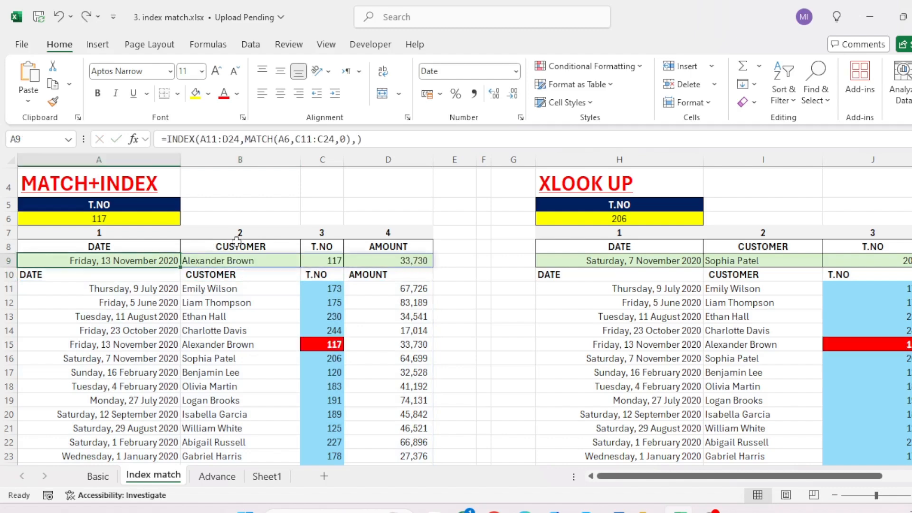
key(Right)
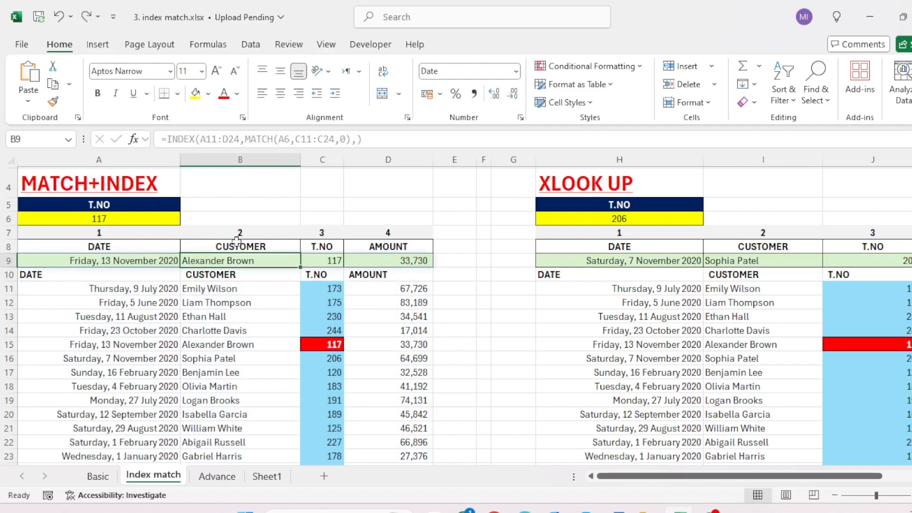
key(Right)
key(Left)
key(Left)
key(Right)
key(Left)
key(Up)
key(Up)
key(Up)
key(Down)
key(Down)
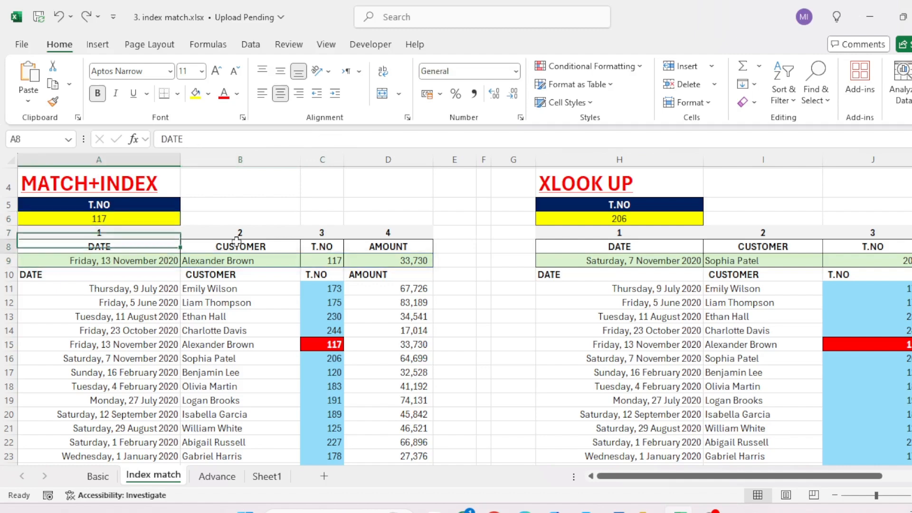
key(Down)
key(ctrl+shift+Right)
Step: Set the MATCH+INDEX lookup T.NO in A6 to 183
key(Up)
key(Up)
key(Up)
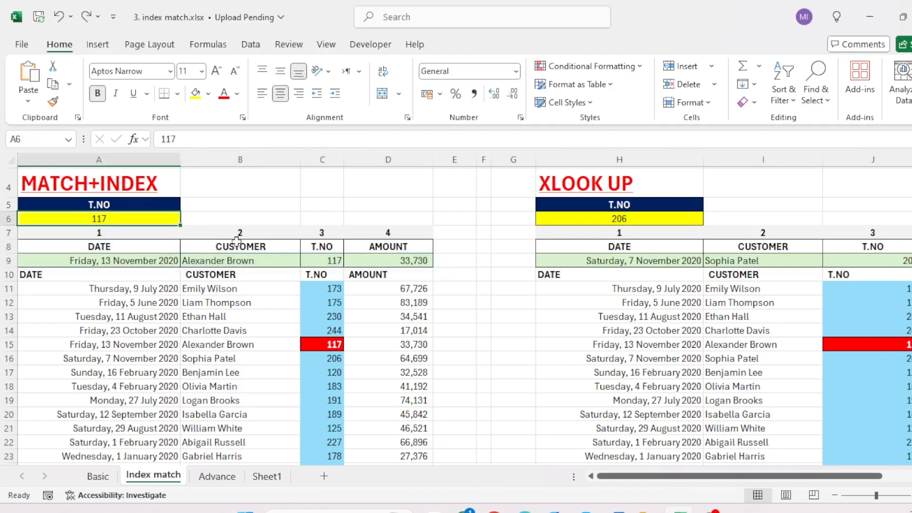
text(183)
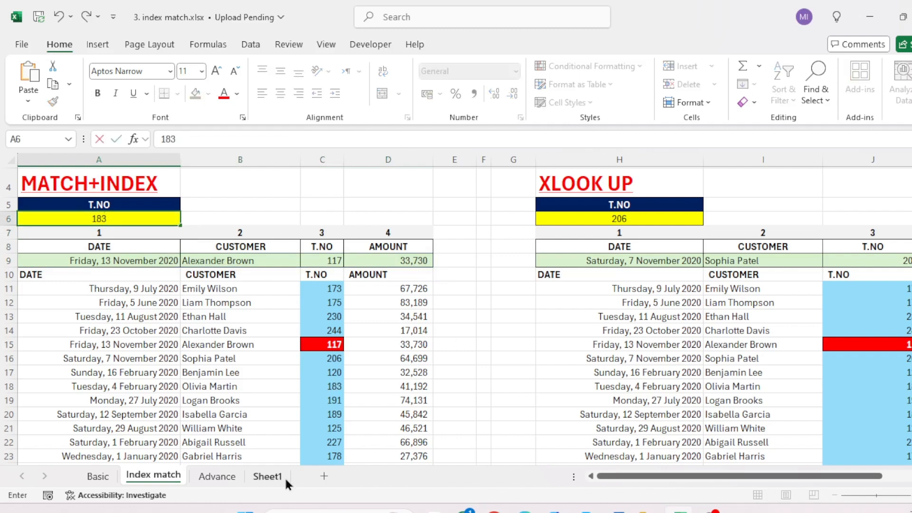
key(Return)
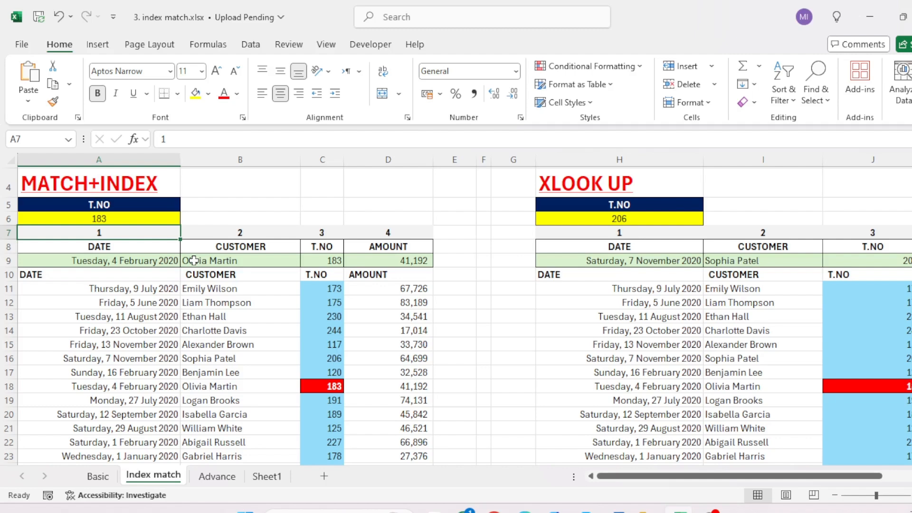
Step: Move the Advance sheet after Sheet1 and select its two-row header block C4:F5
drag(217, 476, 280, 476)
click(135, 244)
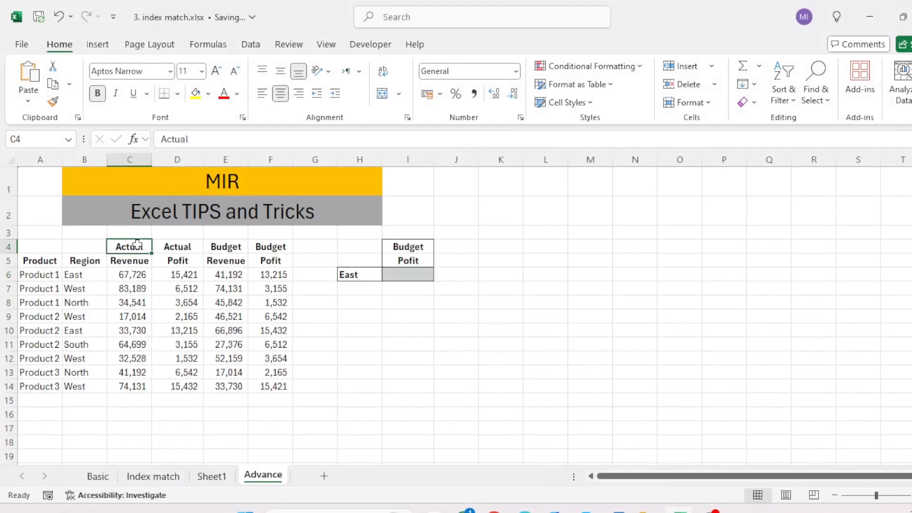
key(ctrl+shift+Right)
key(shift+Down)
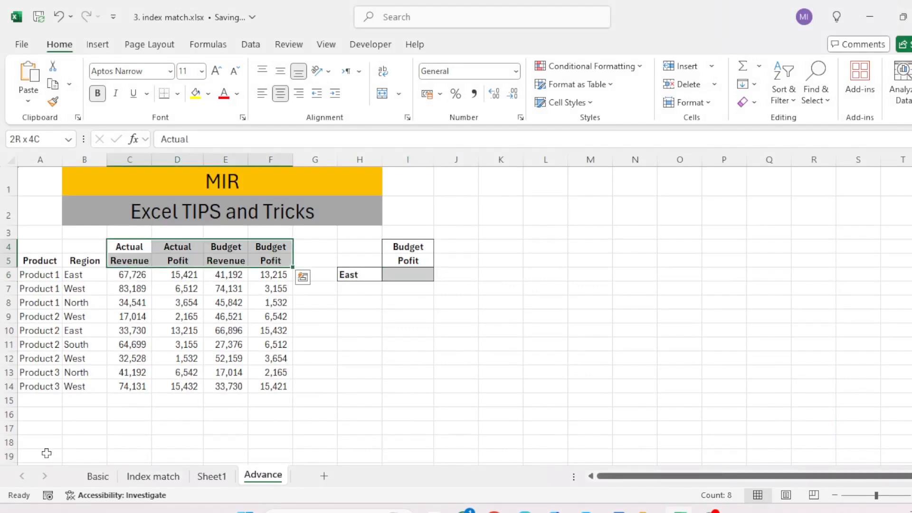
Step: Examine the Advance table's Actual and Budget headers, the Revenue and Pofit headers below them, and the Product and Region columns
key(Left)
key(Right)
key(Right)
key(Right)
key(Right)
key(Left)
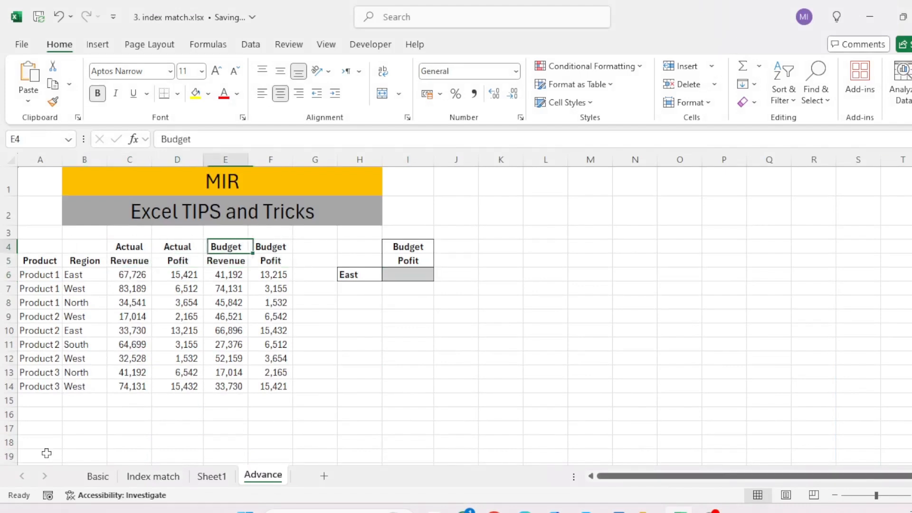
key(Left)
key(Left)
key(Down)
key(Right)
key(Right)
key(Left)
key(Left)
key(Left)
key(Left)
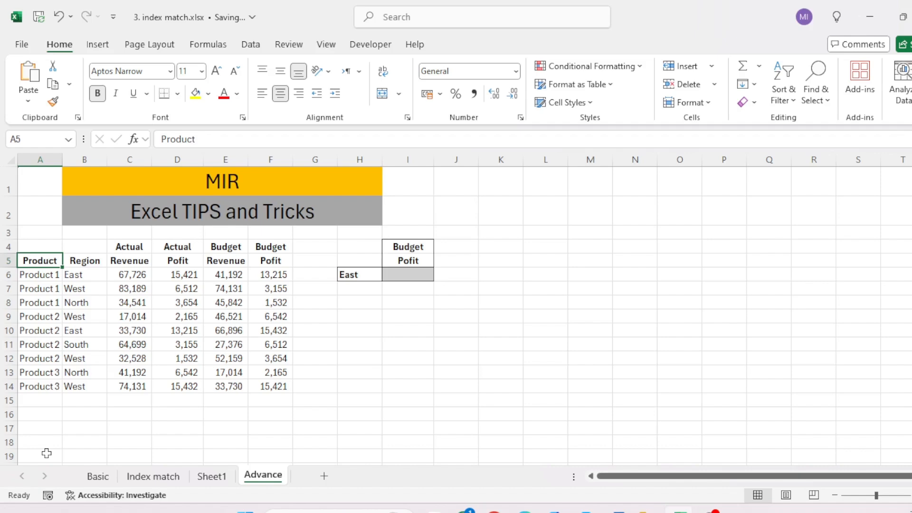
Step: Put the Advance sheet back in front of Sheet1 and return to the Index match sheet
key(ctrl+Page_Up)
key(ctrl+Page_Up)
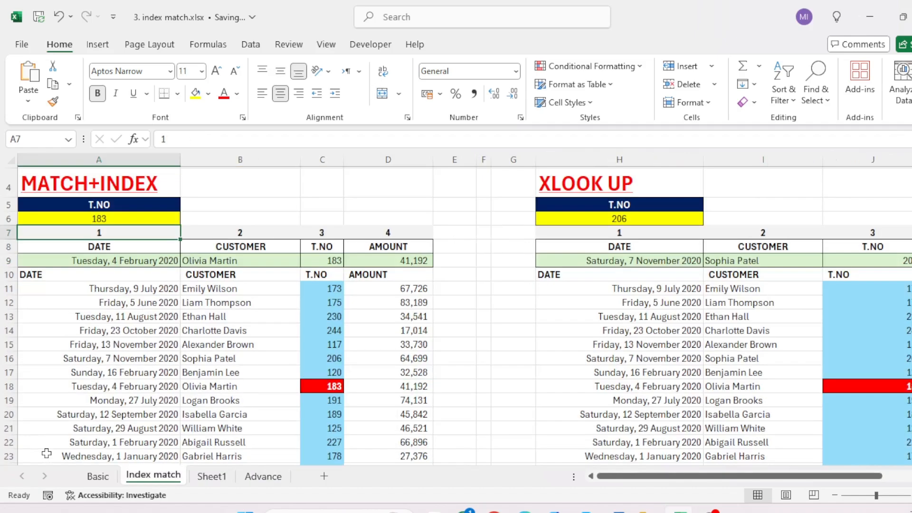
click(264, 476)
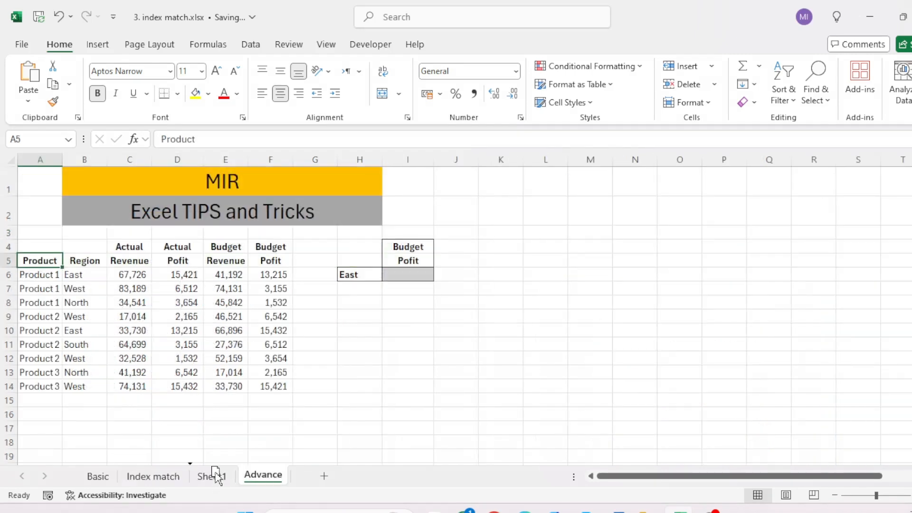
drag(213, 474, 213, 475)
click(156, 475)
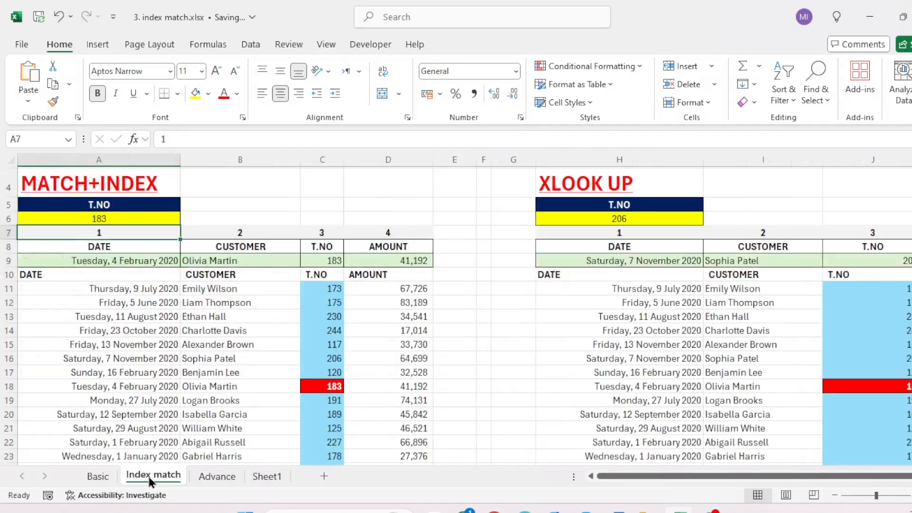
Step: Look over the MATCH+INDEX table and the XLOOK UP section beside it, including the result row
click(391, 335)
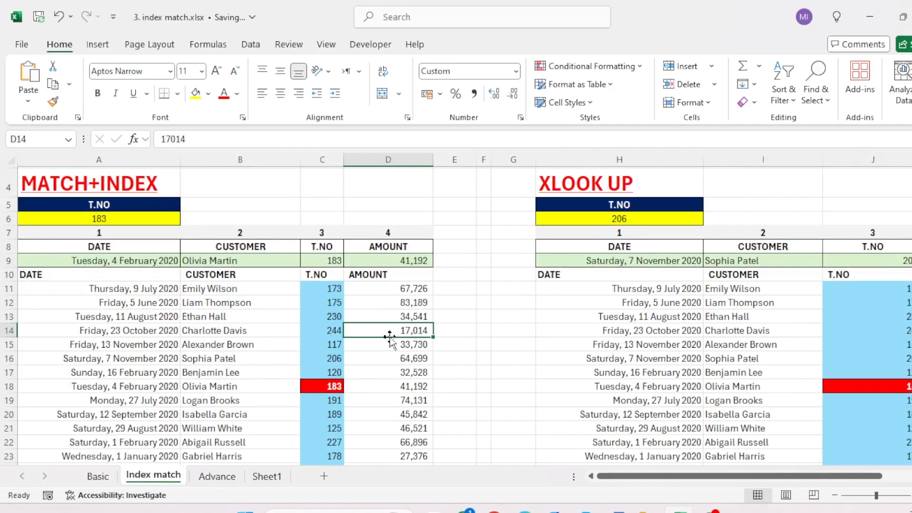
key(Right)
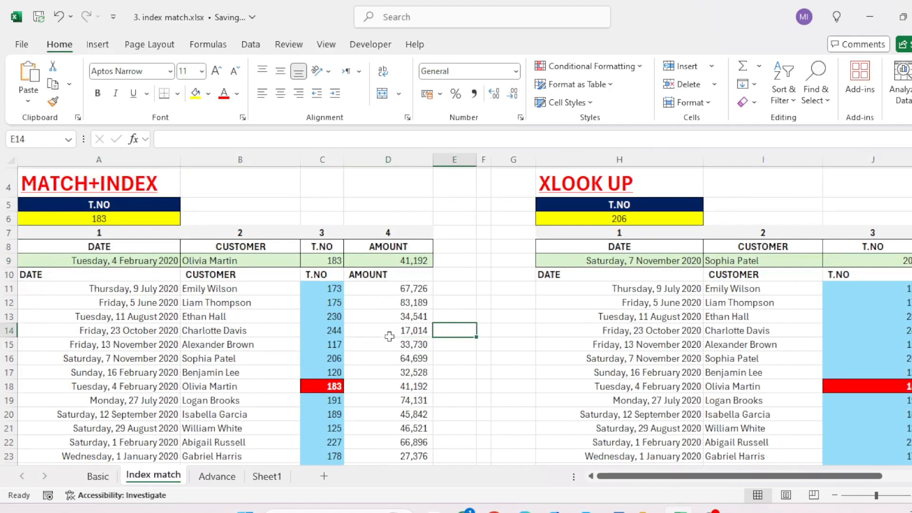
key(Left)
key(Left)
key(Left)
key(Left)
key(Right)
key(Right)
key(Right)
key(Right)
key(Right)
key(Right)
key(Right)
key(Up)
key(Up)
key(Up)
key(Up)
key(Up)
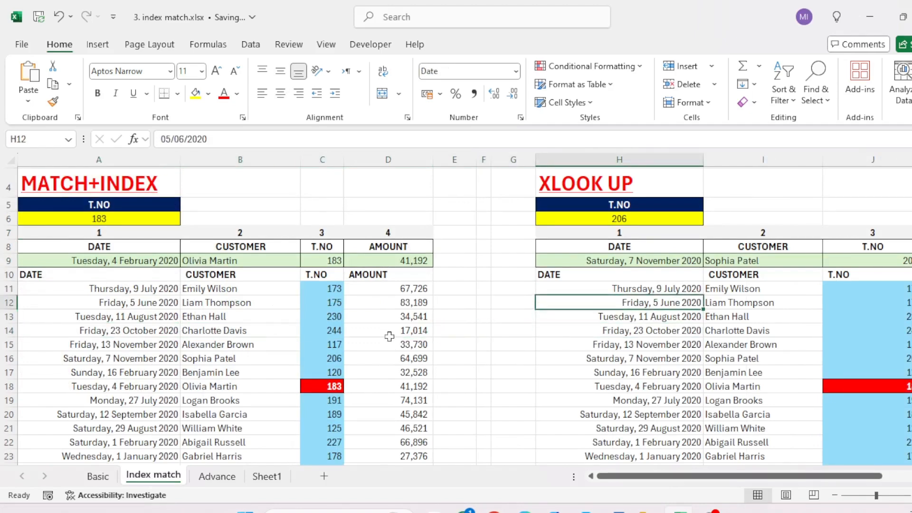
key(ctrl+shift+Right)
key(ctrl+Left)
key(ctrl+Left)
key(Right)
key(Right)
key(Right)
key(Right)
key(Right)
key(Right)
key(Right)
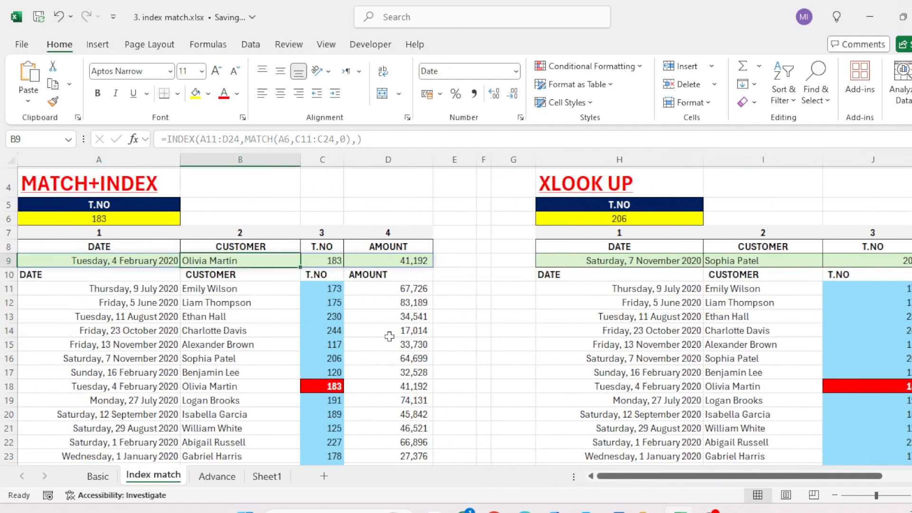
Step: Clear the existing XLOOKUP results from H9:K9 in the XLOOK UP section
key(ctrl+shift+Right)
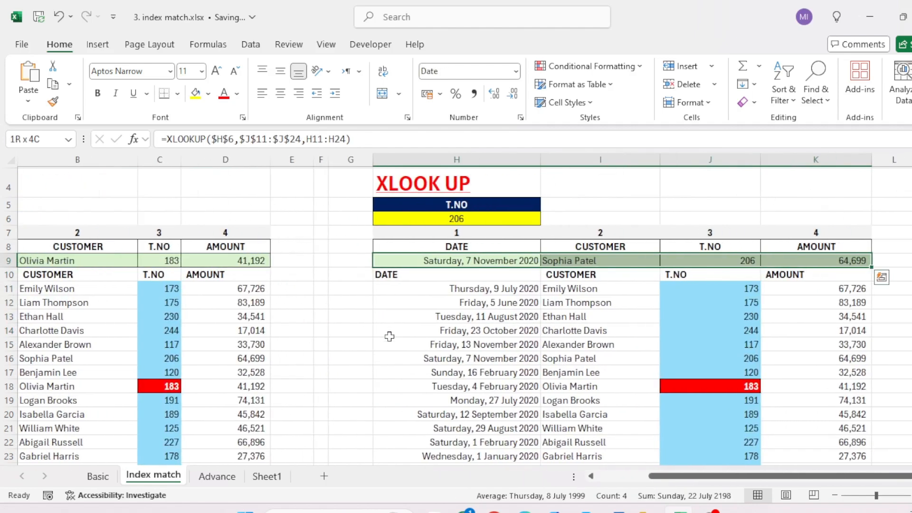
key(Delete)
key(Left)
key(Up)
key(Up)
key(Right)
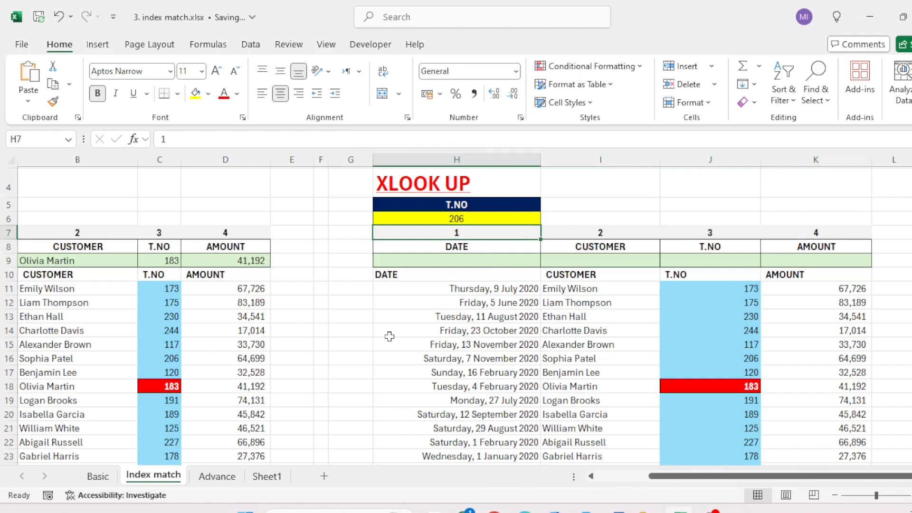
Step: Start an XLOOKUP formula in H9 under the DATE header
key(Up)
key(Down)
key(Down)
key(Down)
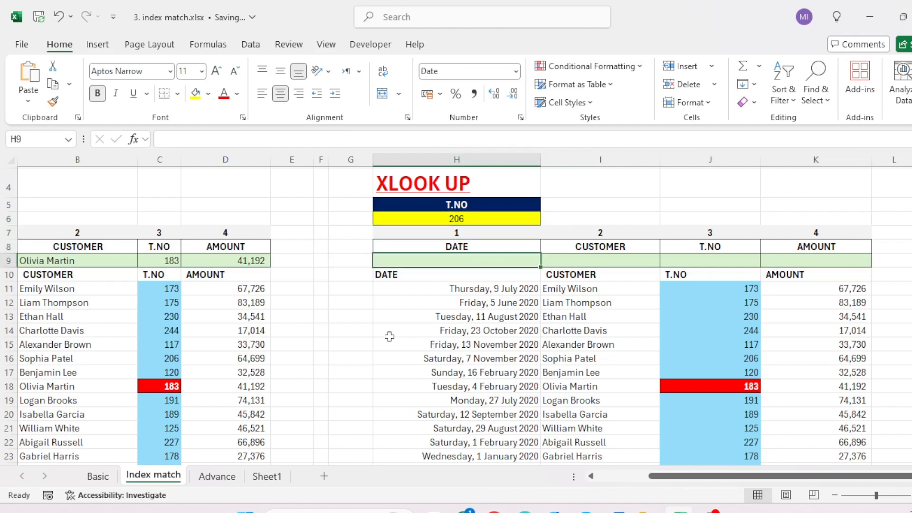
text(=xl)
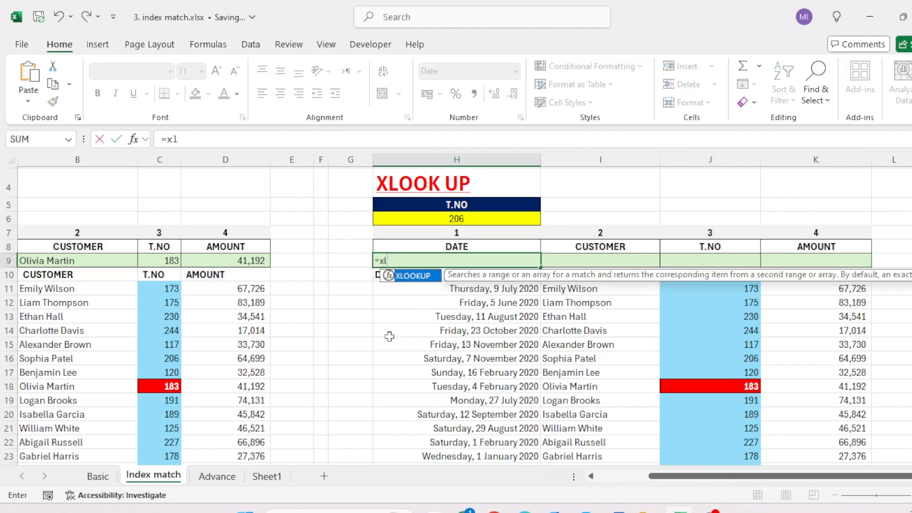
key(Tab)
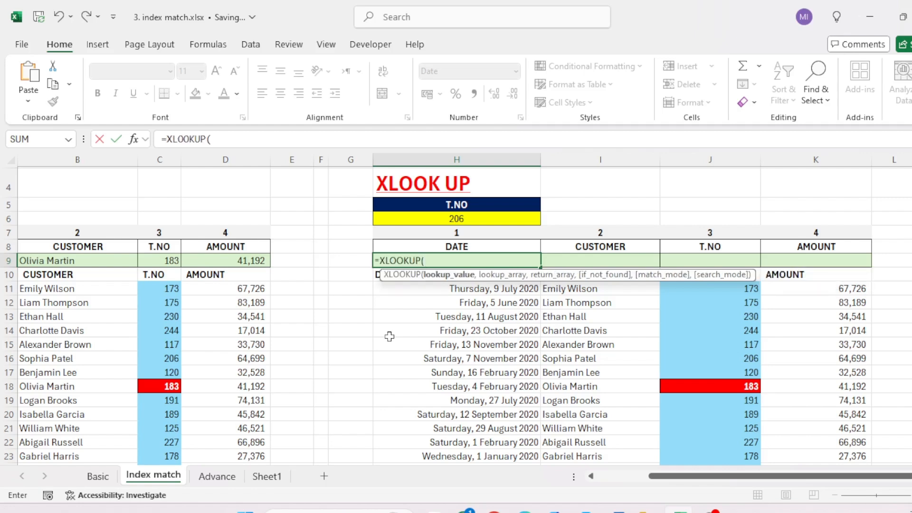
key(Up)
key(Up)
key(Up)
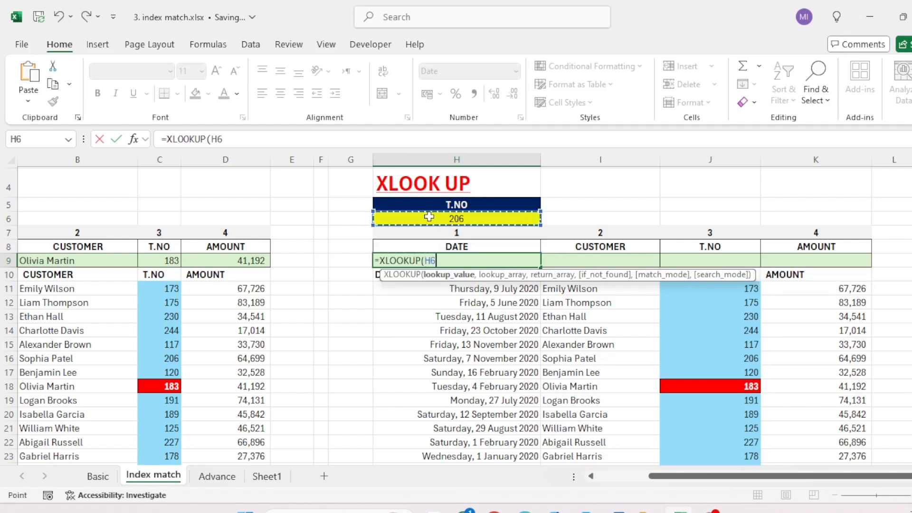
text(,)
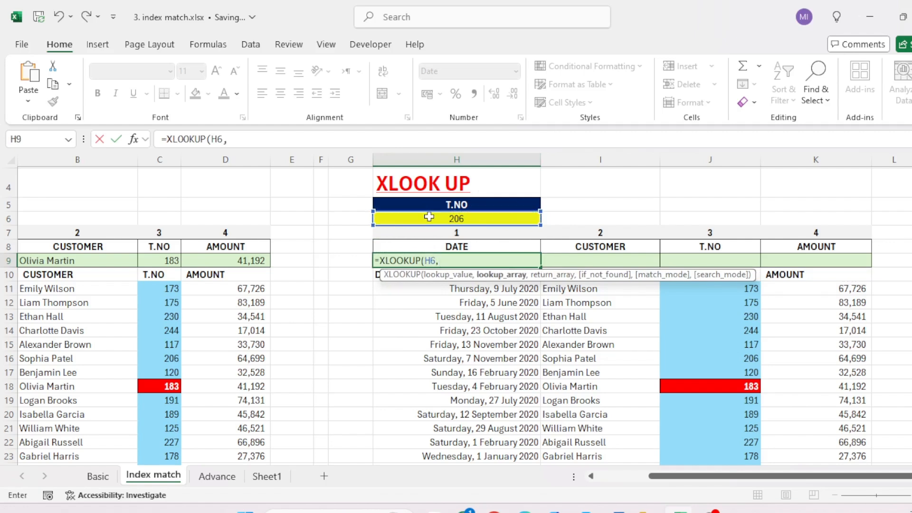
key(BackSpace)
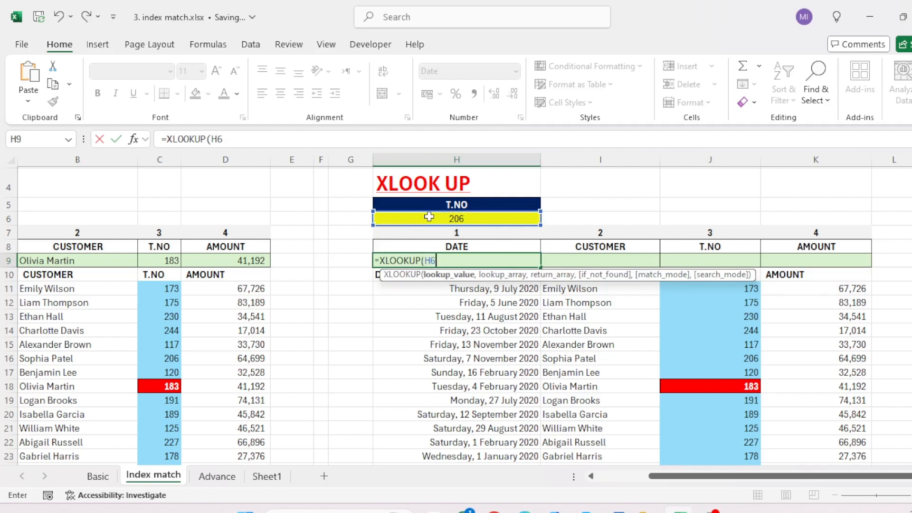
key(F2)
text($H$)
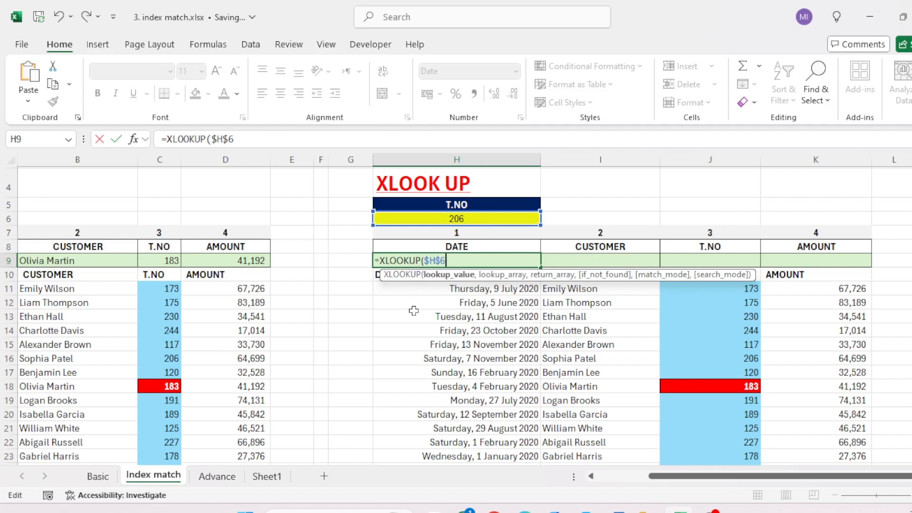
key(BackSpace)
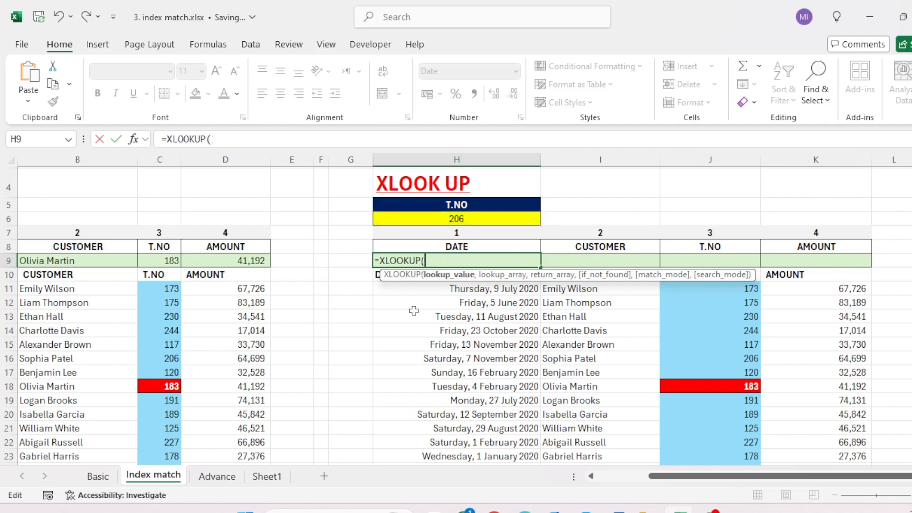
Step: Supply the T.NO cell as the absolute lookup value $H$6 in the H9 XLOOKUP formula
click(449, 219)
key(F4)
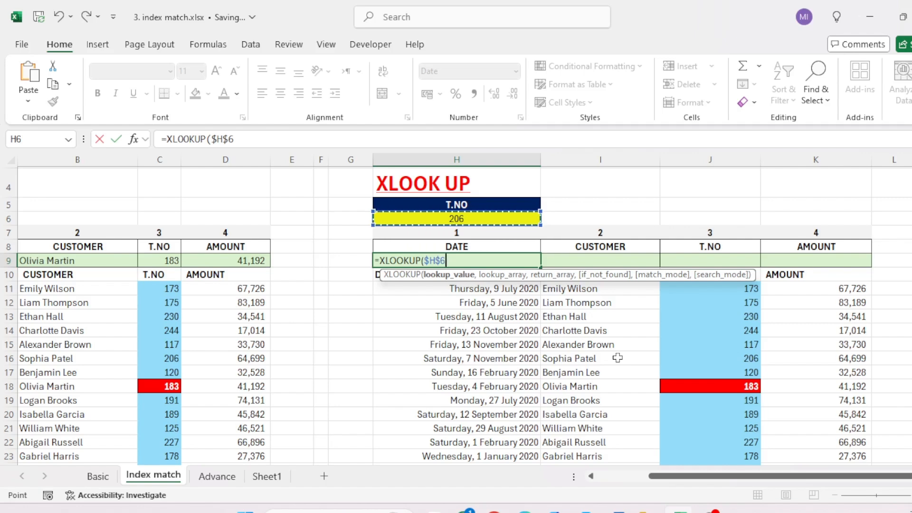
text(,)
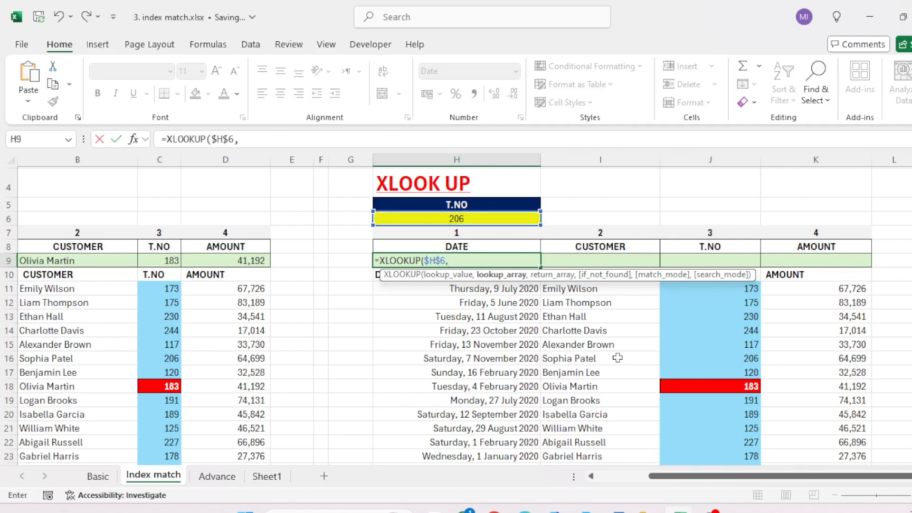
Step: Set the XLOOKUP lookup array to the T.NO column as the absolute range $J$11:$J$24
key(Down)
key(Down)
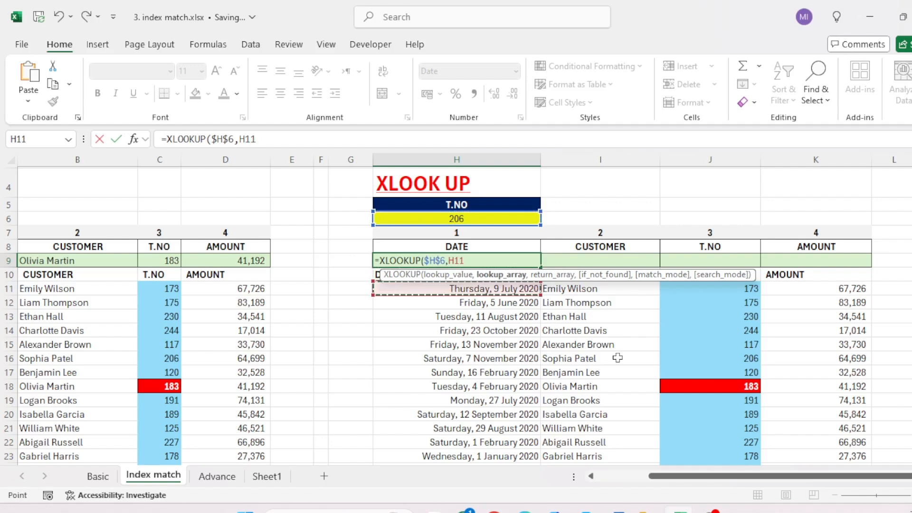
key(Right)
key(Right)
key(Right)
key(Left)
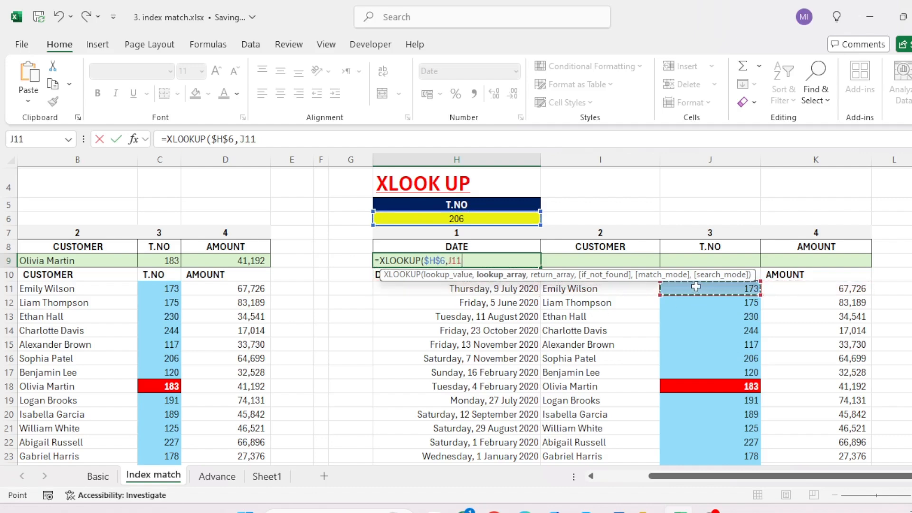
key(ctrl+shift+Down)
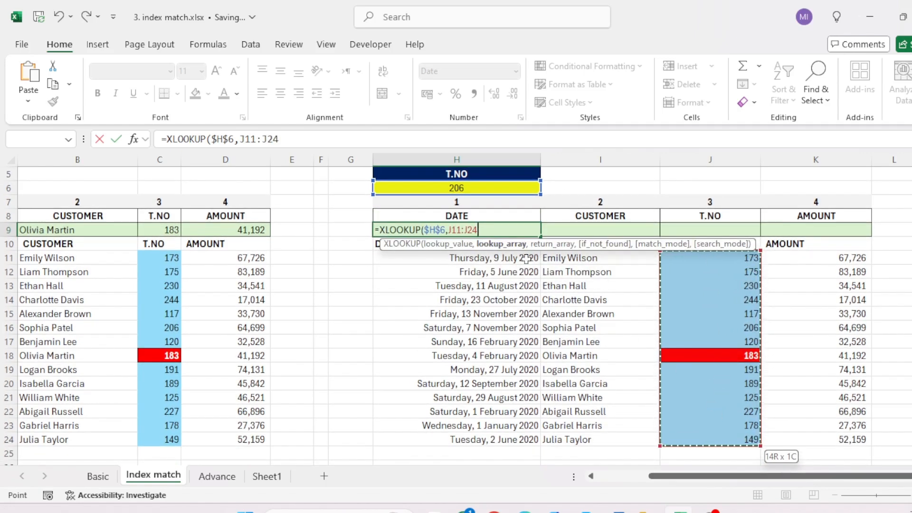
key(F4)
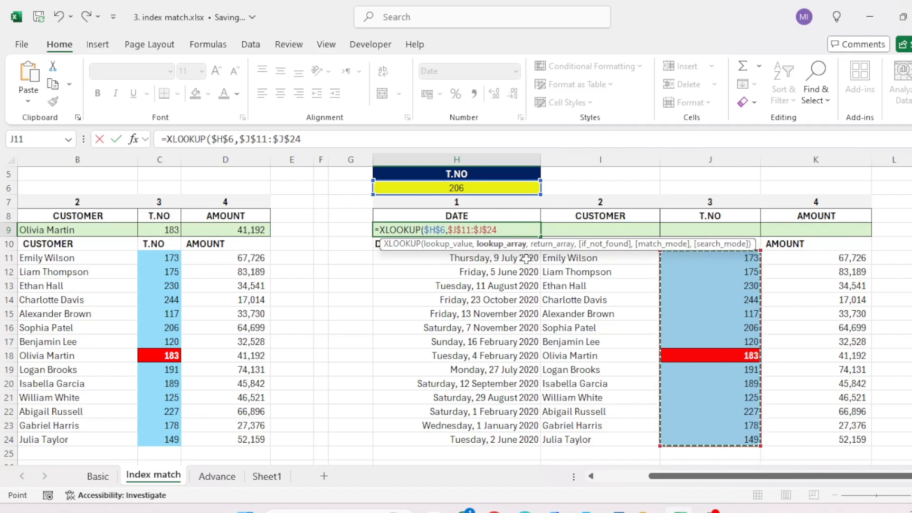
text(,)
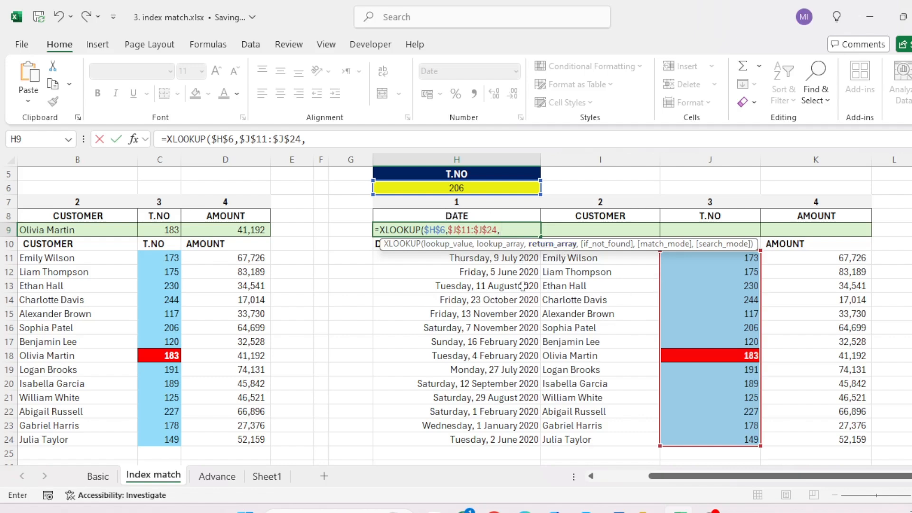
Step: Use the dates in H11:H24 as the relative return array and complete the XLOOKUP formula in H9
click(491, 260)
key(ctrl+shift+Down)
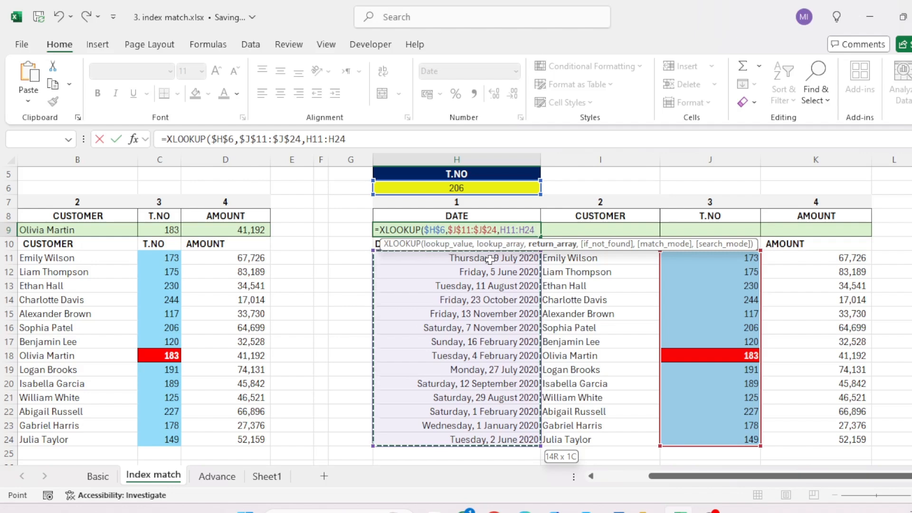
text())
key(Return)
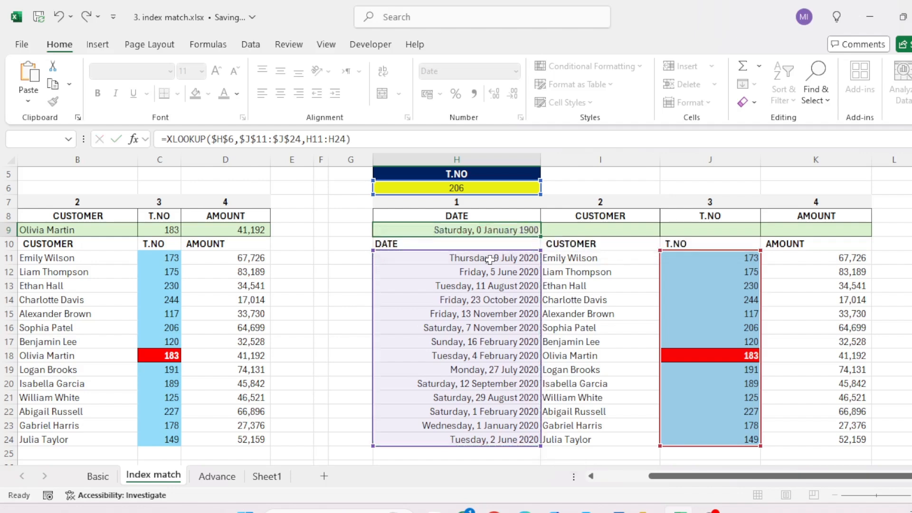
Step: Set the XLOOK UP section's T.NO in H6 to 183 and go back to the DATE result in H9
key(Up)
key(Up)
key(Up)
key(Up)
key(ctrl+Left)
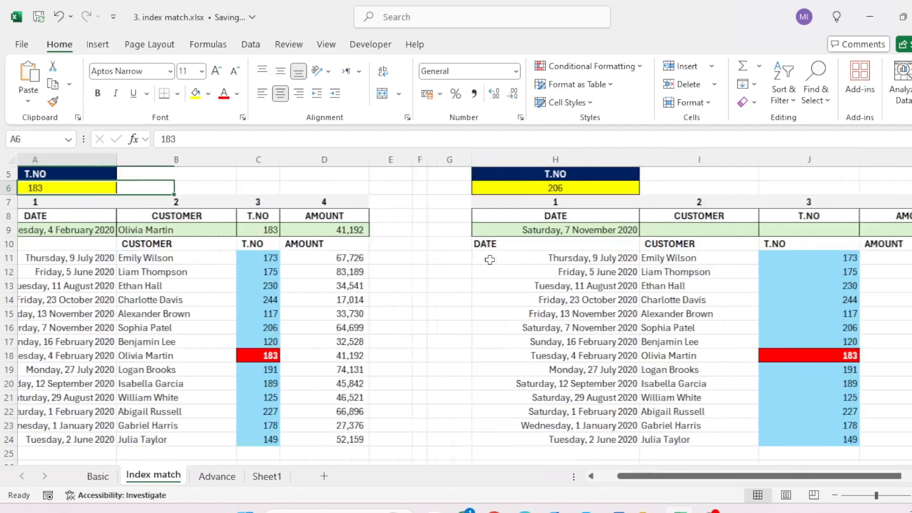
key(Right)
key(Right)
key(Right)
key(Right)
key(Right)
key(Right)
key(Right)
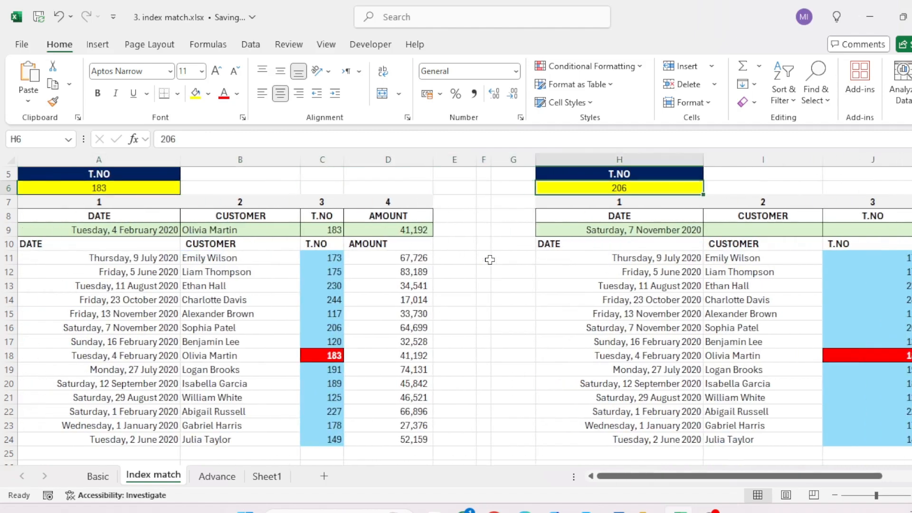
text(183)
key(Return)
key(Down)
key(Down)
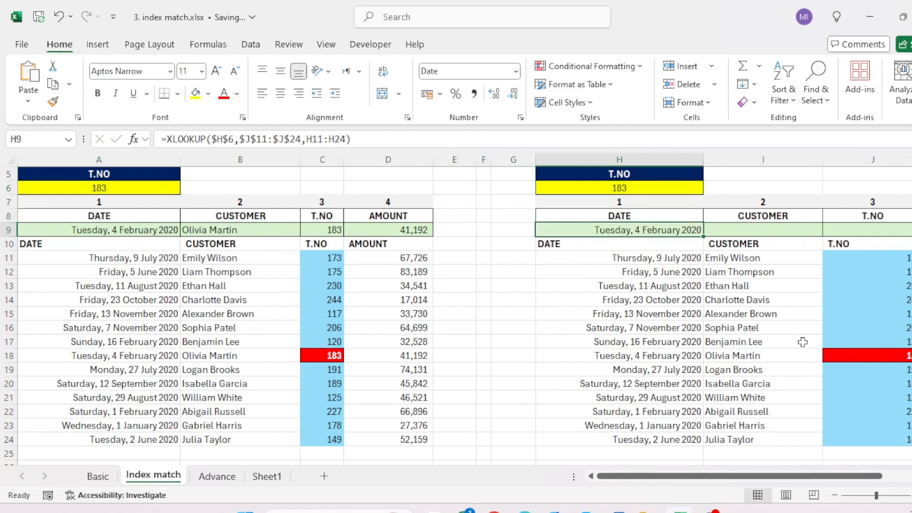
Step: Copy the XLOOKUP formula from H9 and paste only its formula into I9:K9
scroll(677, 225, right, 2)
key(ctrl+c)
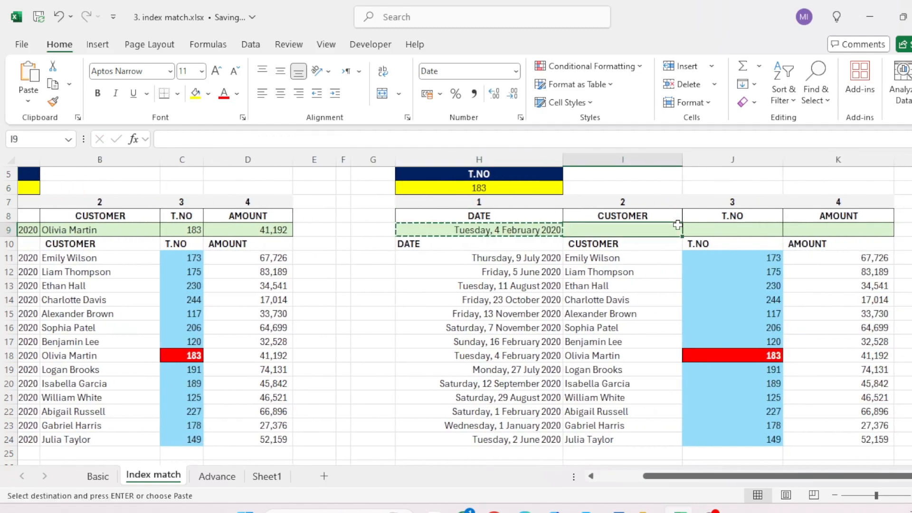
key(ctrl+shift+Right)
key(ctrl+shift+Left)
key(shift+Right)
key(shift+Right)
key(shift+Right)
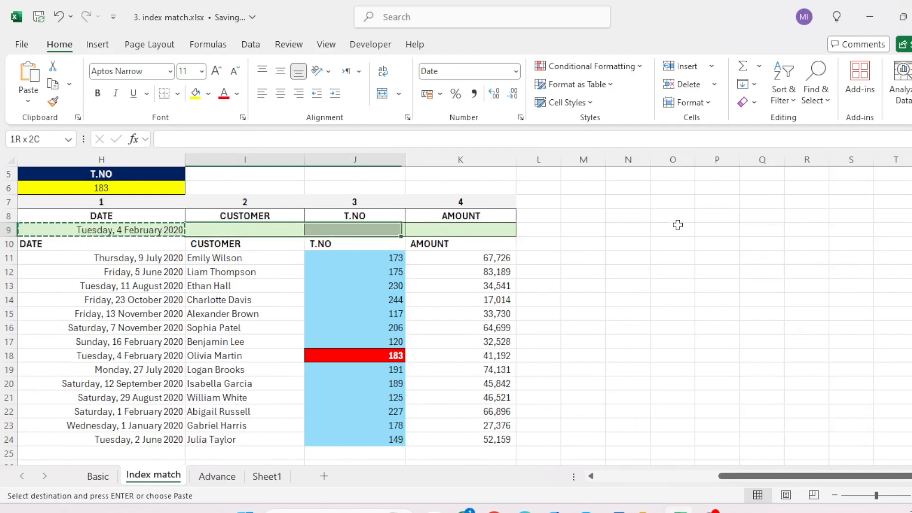
key(ctrl+alt+v)
key(f)
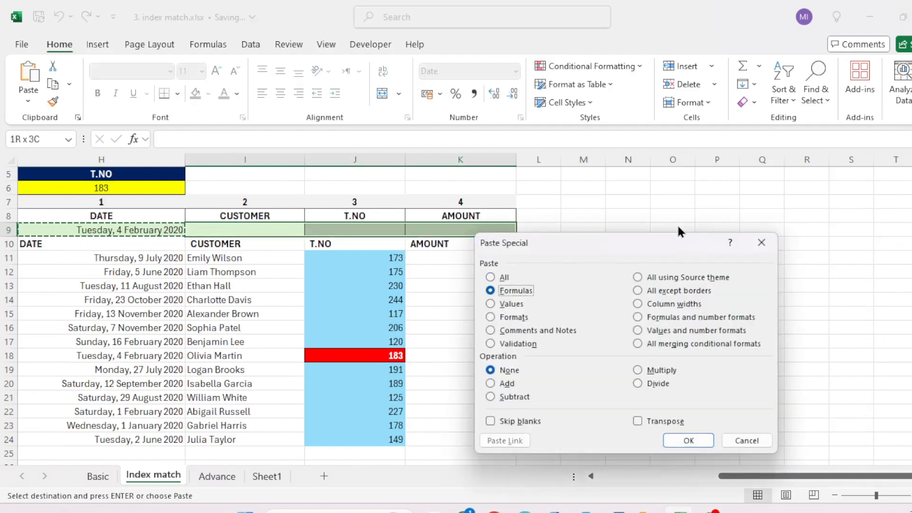
key(Return)
scroll(678, 224, left, 4)
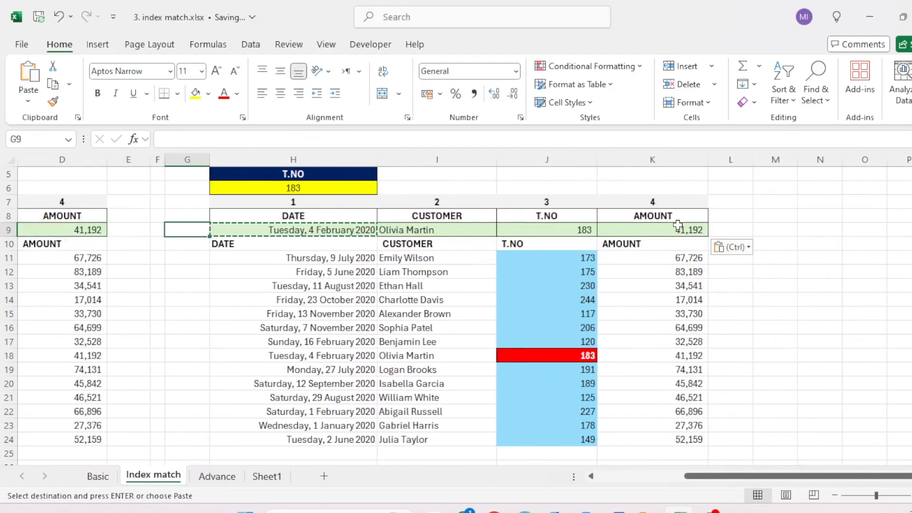
Step: Compare the XLOOKUP formulas in the H9:K9 results with the INDEX and MATCH formula behind A9:D9
key(Tab)
key(shift+Tab)
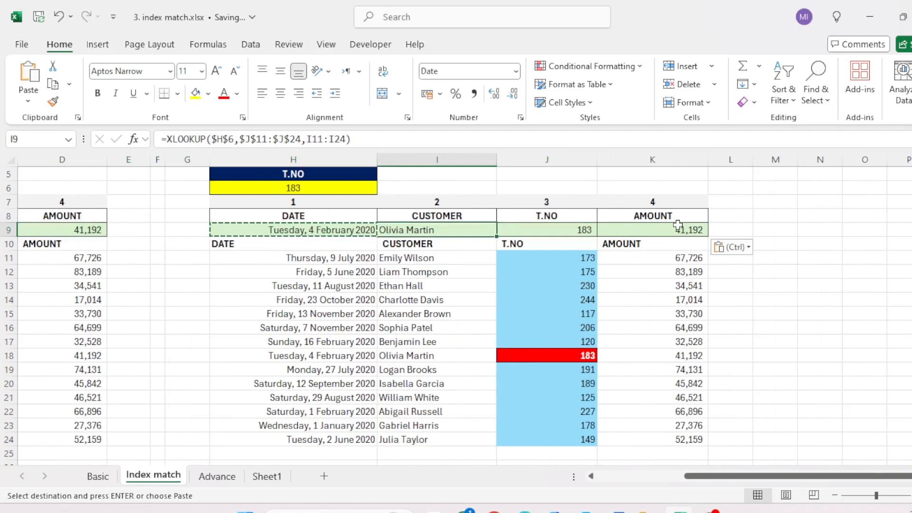
key(F2)
key(Escape)
key(Left)
key(Left)
key(Left)
key(Left)
key(Left)
key(Left)
key(Left)
key(Left)
key(Right)
key(Right)
key(Right)
key(Right)
key(Right)
key(Right)
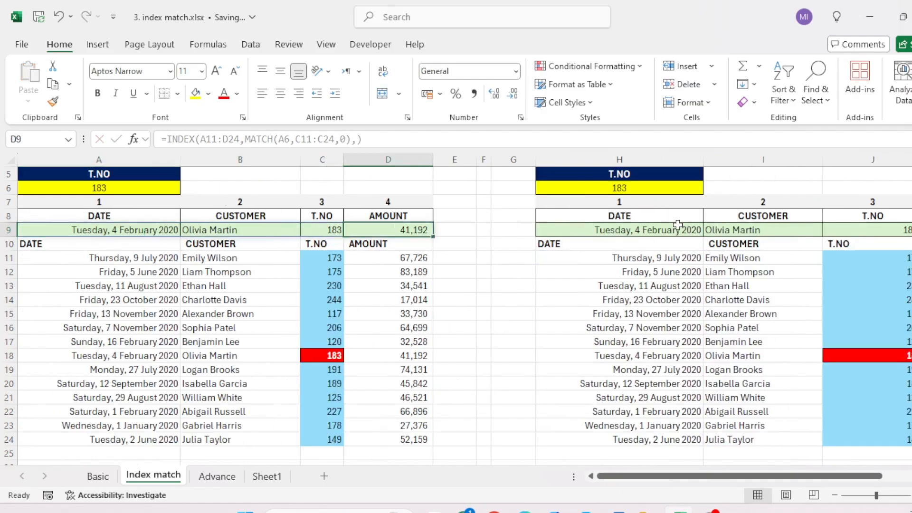
key(Right)
key(Right)
key(Right)
key(Right)
key(Left)
key(Left)
key(Left)
key(Left)
key(Left)
key(Left)
key(Left)
key(Left)
key(Left)
key(Left)
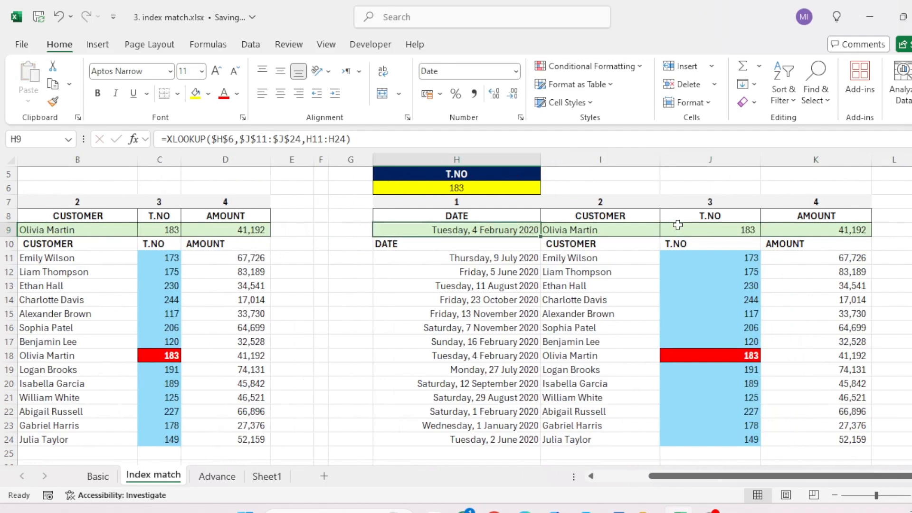
key(Right)
key(Right)
key(Right)
key(Right)
key(Right)
key(Right)
key(Right)
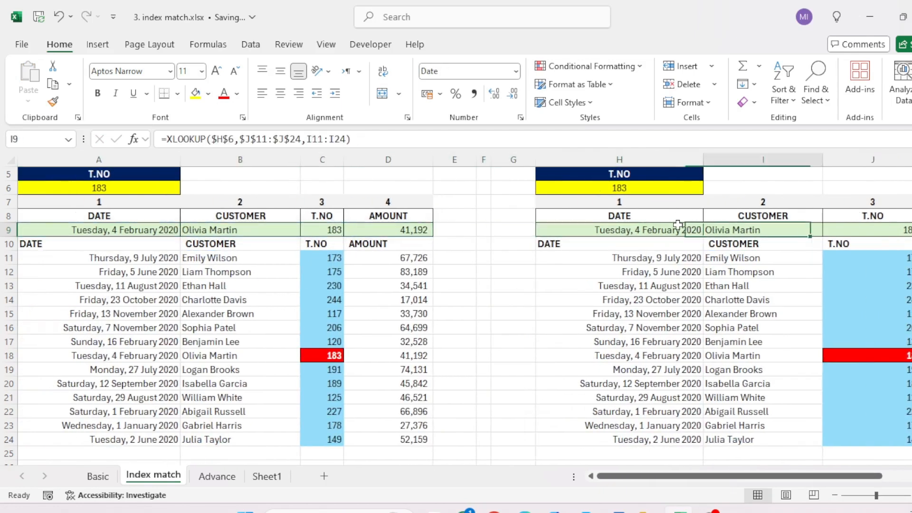
key(Left)
key(Left)
key(Left)
key(Left)
key(Left)
key(Left)
key(Left)
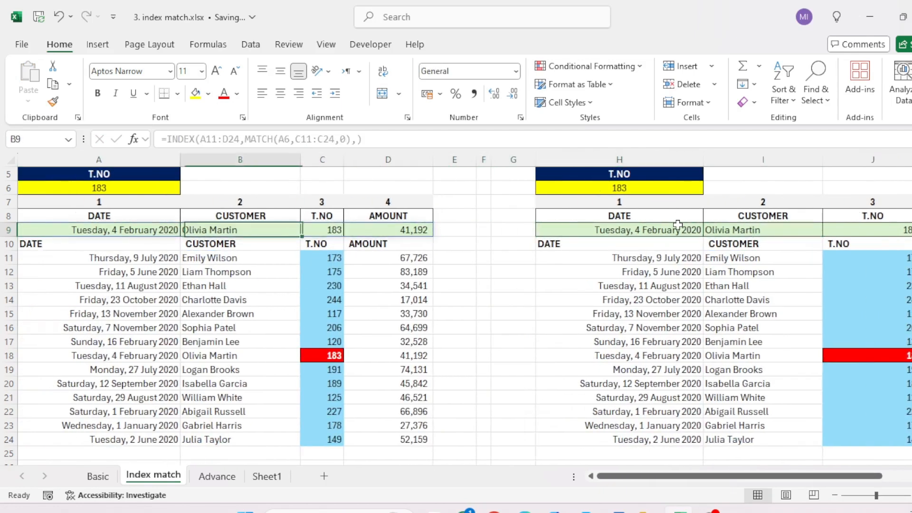
Step: Review the MATCH+INDEX section between its heading and the result row
key(Up)
key(Up)
key(Up)
key(Up)
key(Up)
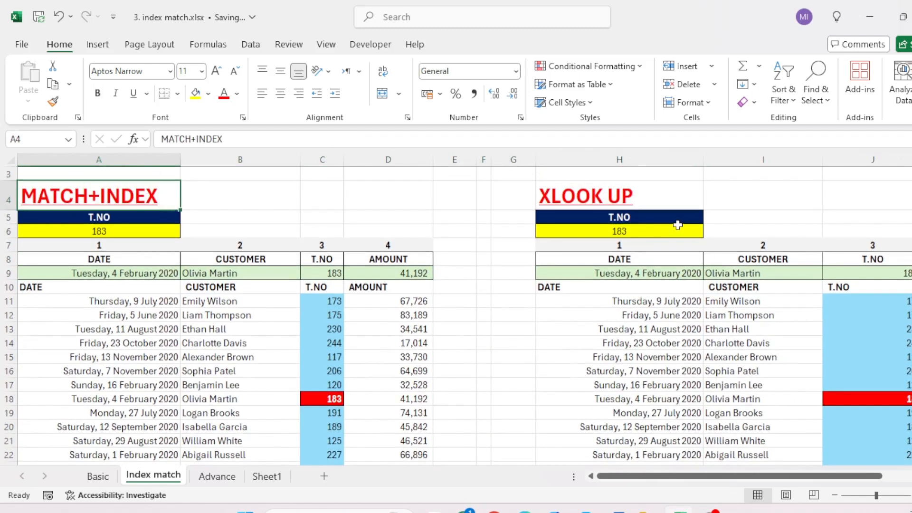
key(Down)
key(Down)
key(Down)
key(Down)
key(Down)
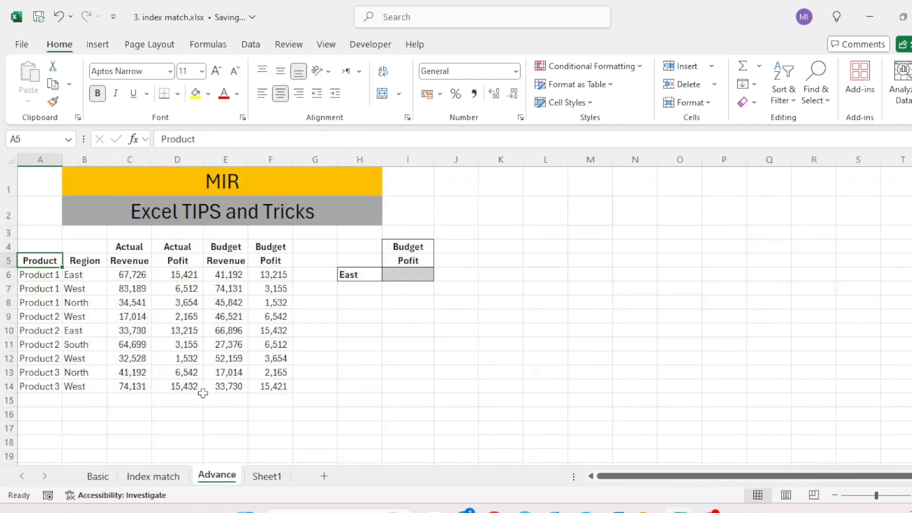
Step: Switch to the Advance sheet and set the upper lookup header in I4 to Actual
click(217, 476)
click(153, 476)
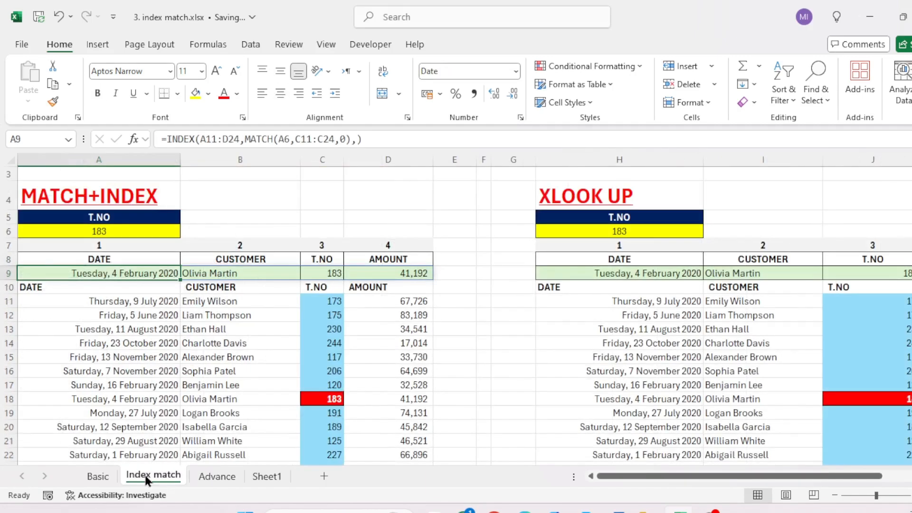
click(208, 477)
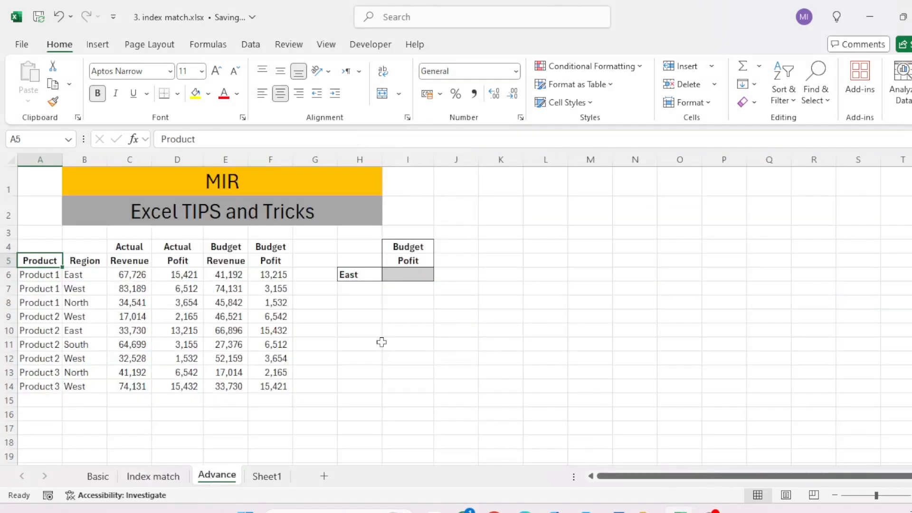
click(404, 250)
key(alt+Down)
key(Up)
key(Return)
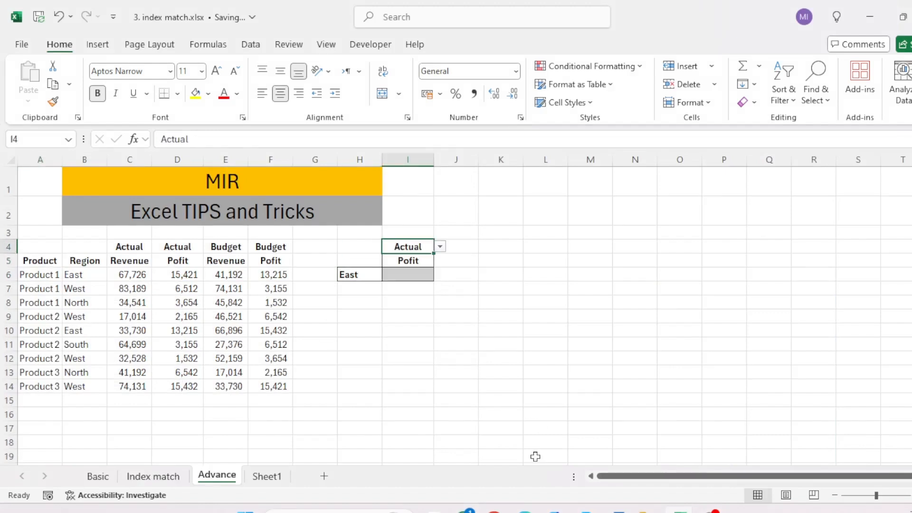
Step: Set the lower lookup header in I5 to Revenue
click(407, 275)
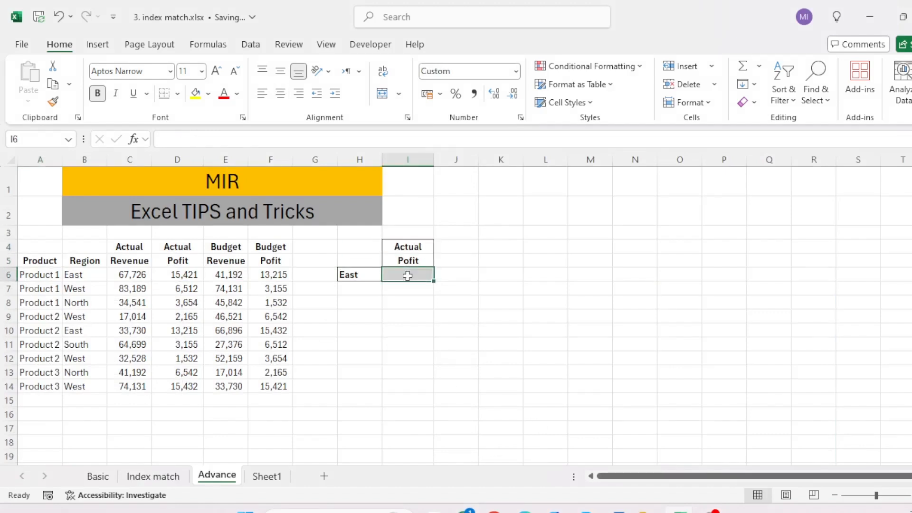
key(Up)
key(Down)
key(Up)
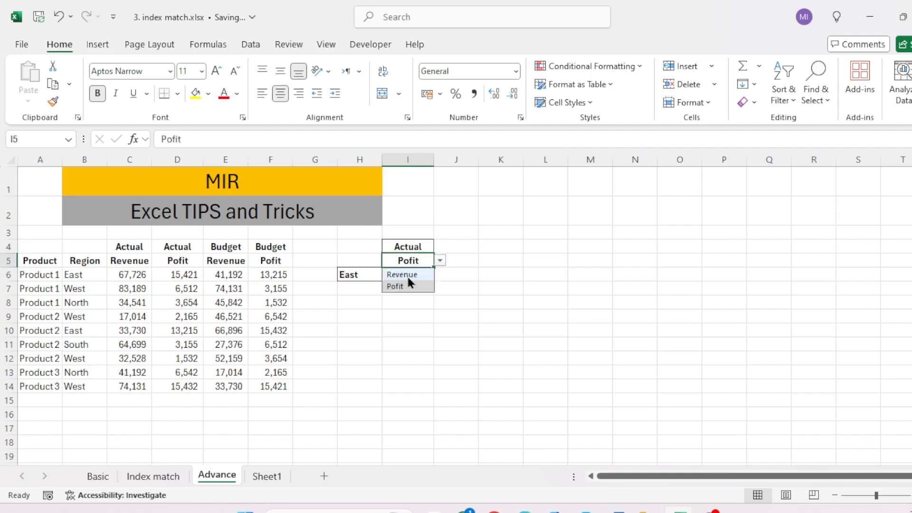
click(406, 275)
Step: Set the lookup region in H6 to South
key(Down)
key(Left)
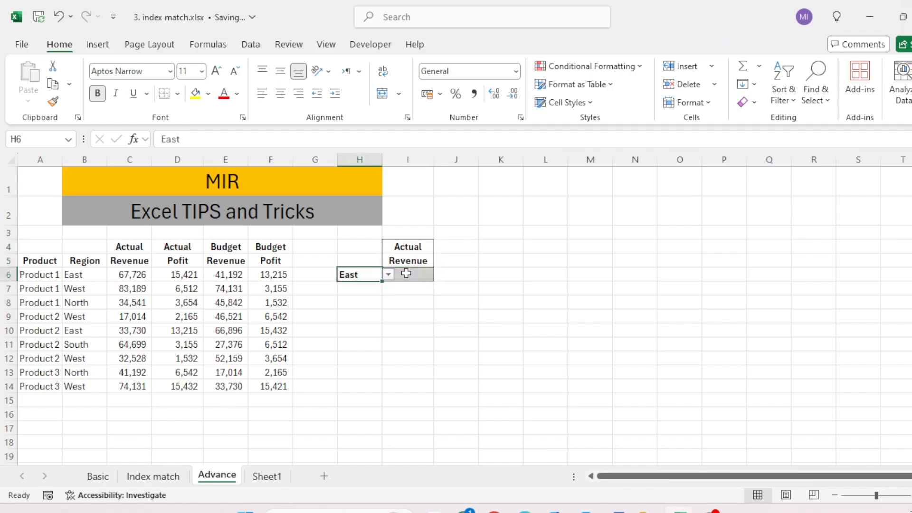
key(alt+Down)
key(Down)
key(Down)
key(Down)
key(Return)
Step: Flip between the Index match and Advance sheets, ending on Index match
click(144, 476)
click(211, 477)
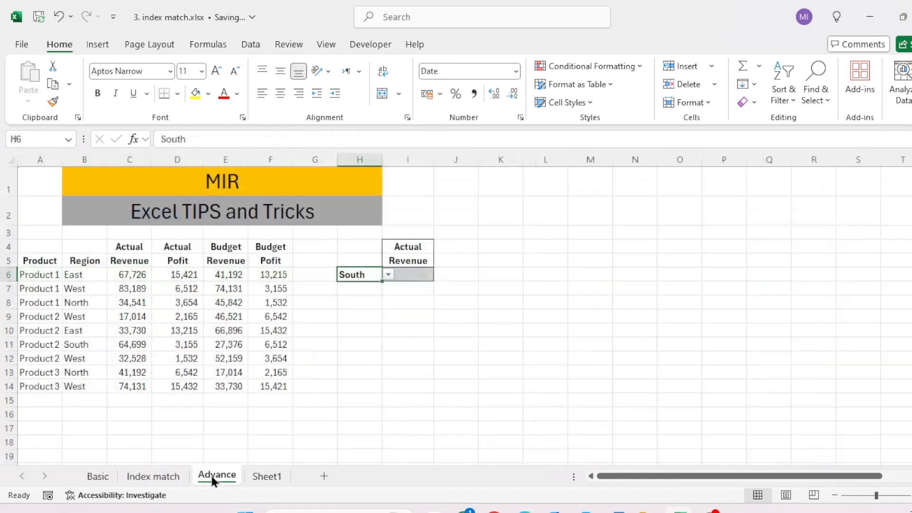
click(169, 477)
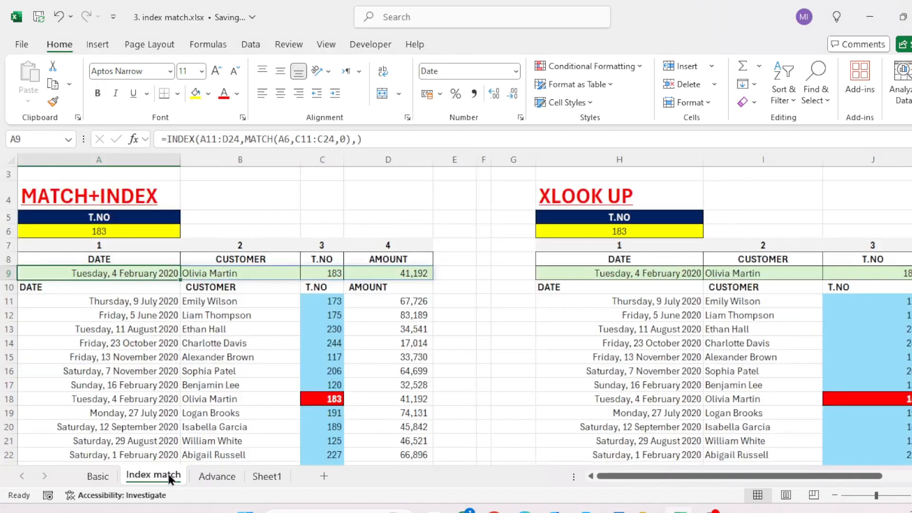